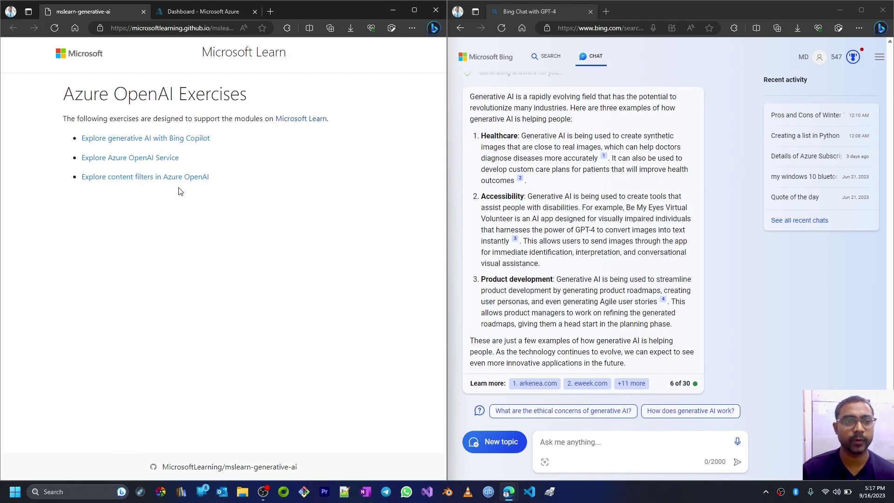
- Open the Explore Azure OpenAI Service exercise link in a new browser tab
right_click(150, 163)
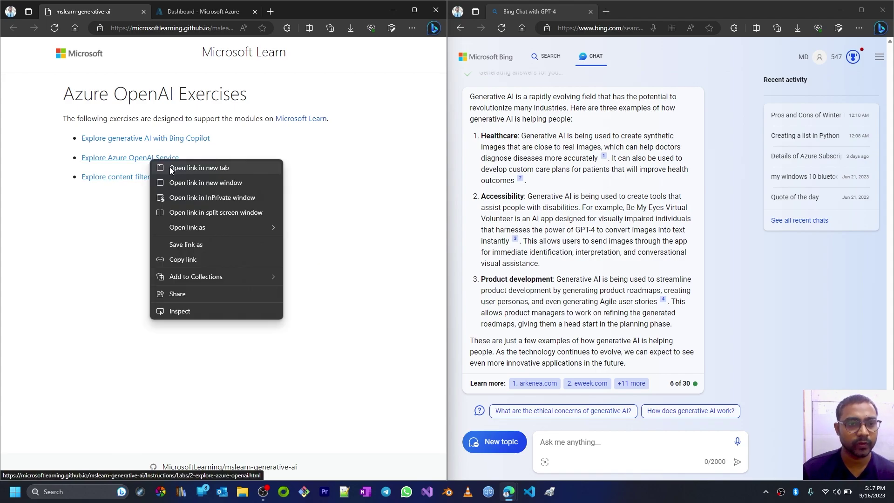
click(173, 170)
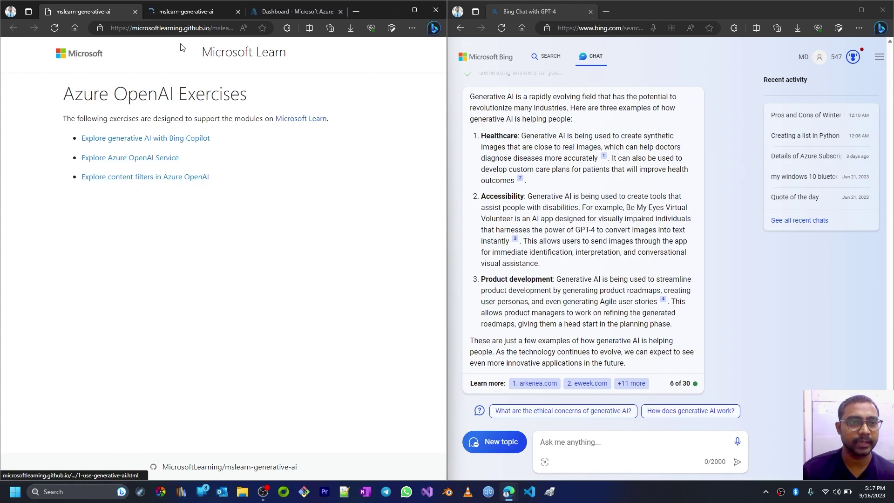
- On the new exercise tab, highlight the heading, opening sentence and 'Azure platform' while reading
click(183, 14)
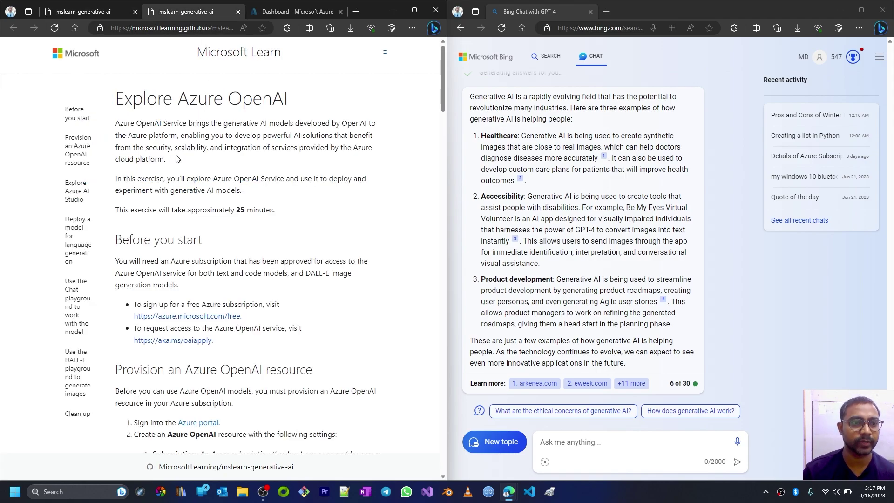
drag(119, 99, 289, 104)
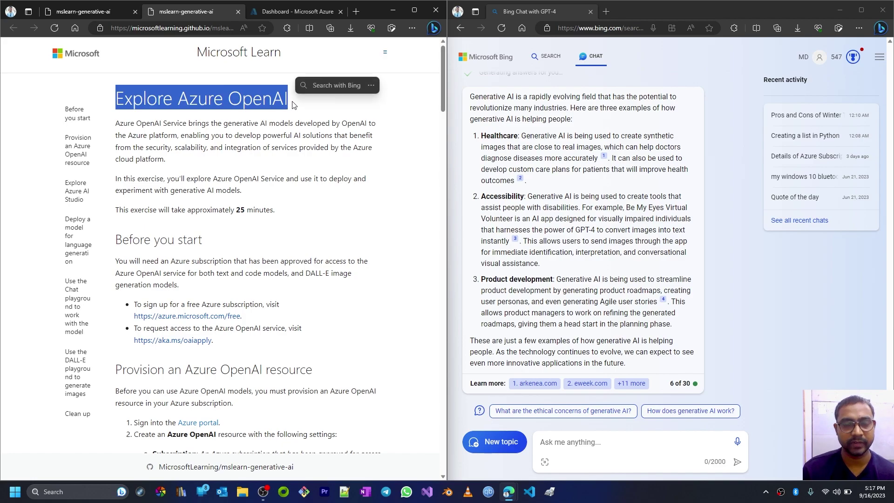
click(394, 186)
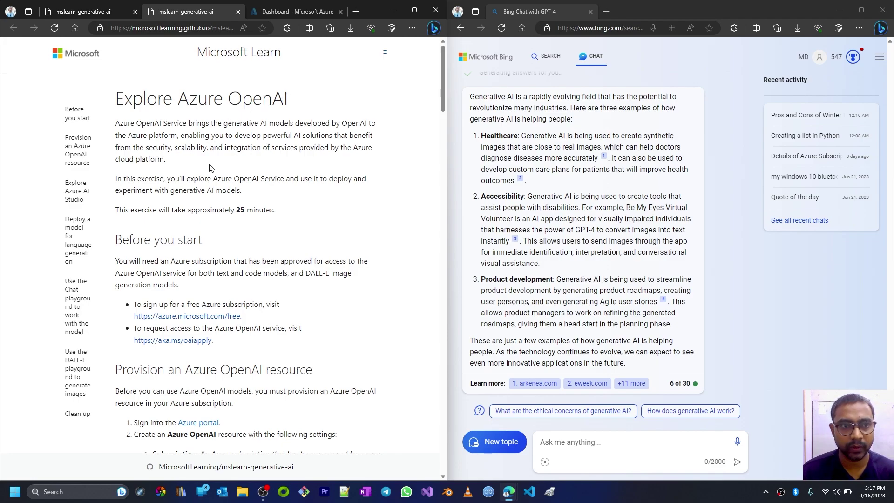
drag(116, 125, 368, 122)
click(225, 122)
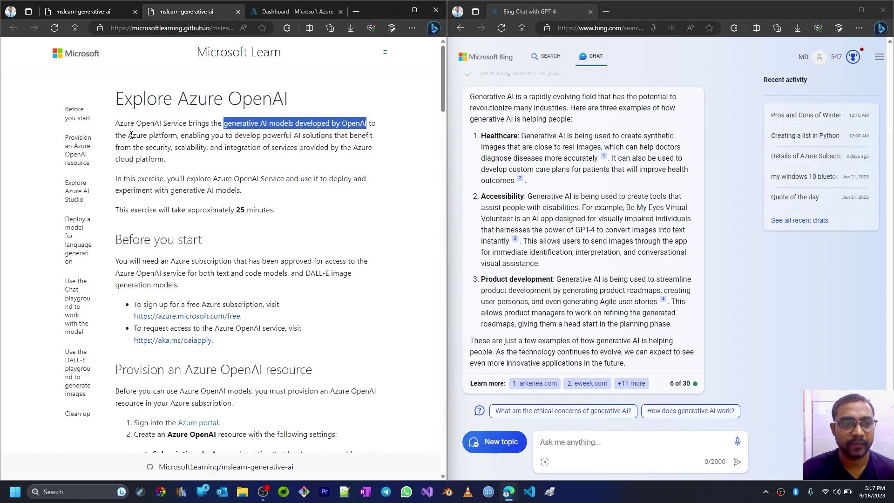
drag(128, 135, 176, 135)
click(183, 135)
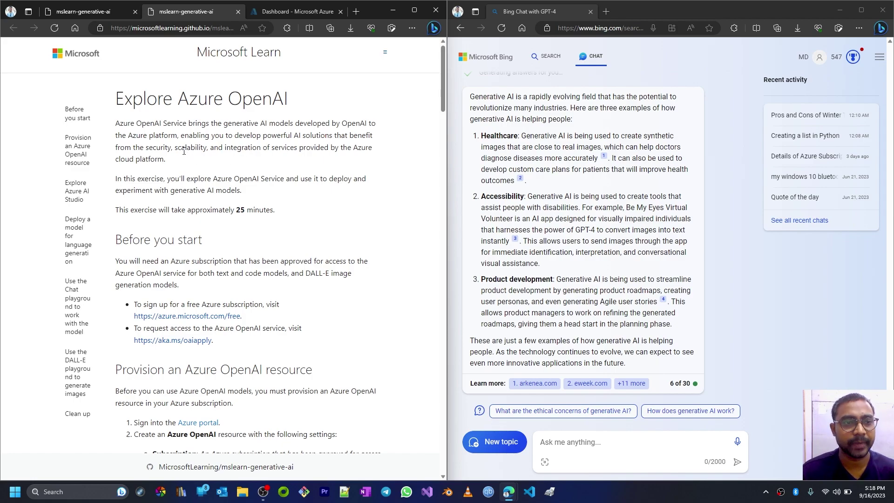
- Highlight the listed benefits (security, scalability, integration of services) and the 25-minute exercise duration
drag(116, 148, 196, 165)
click(197, 165)
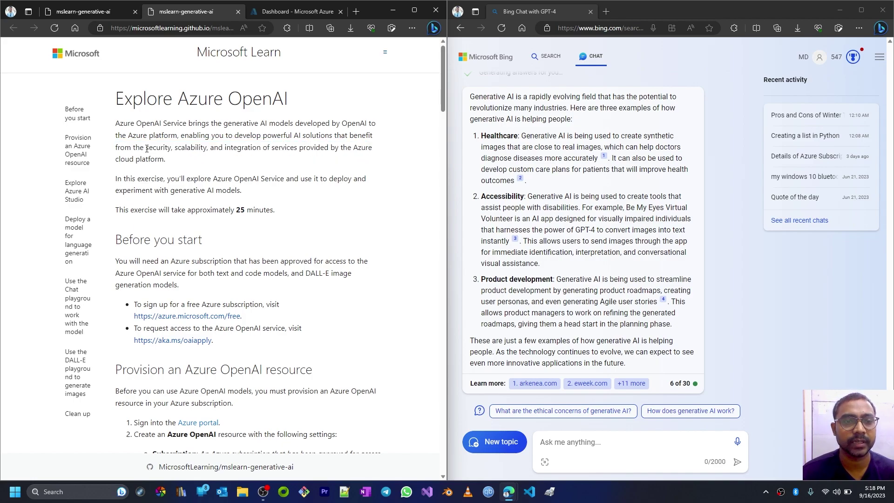
drag(147, 149, 208, 148)
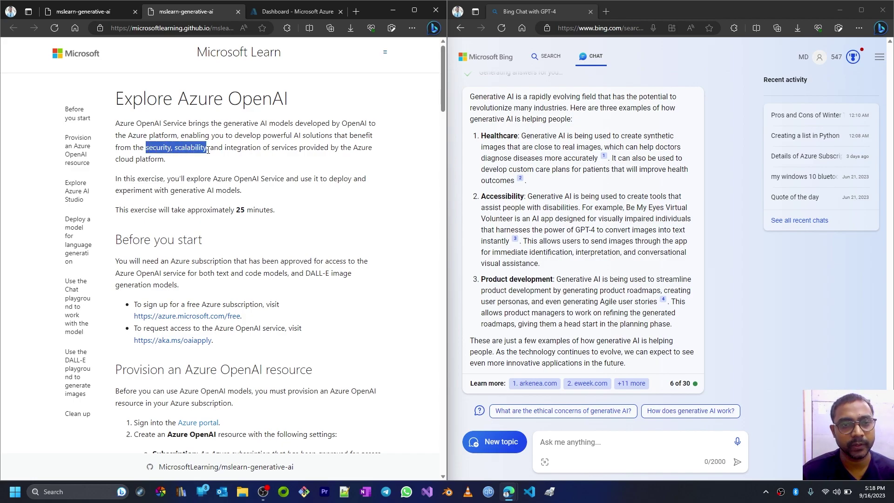
click(213, 163)
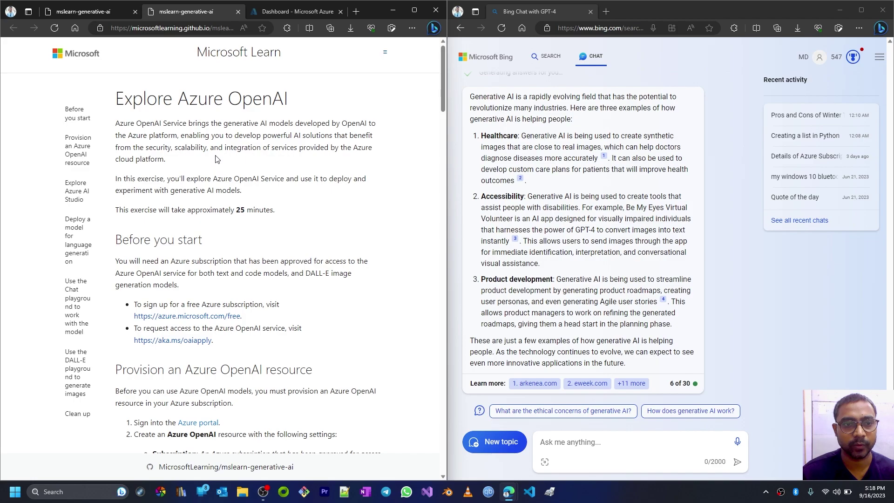
drag(225, 148, 330, 149)
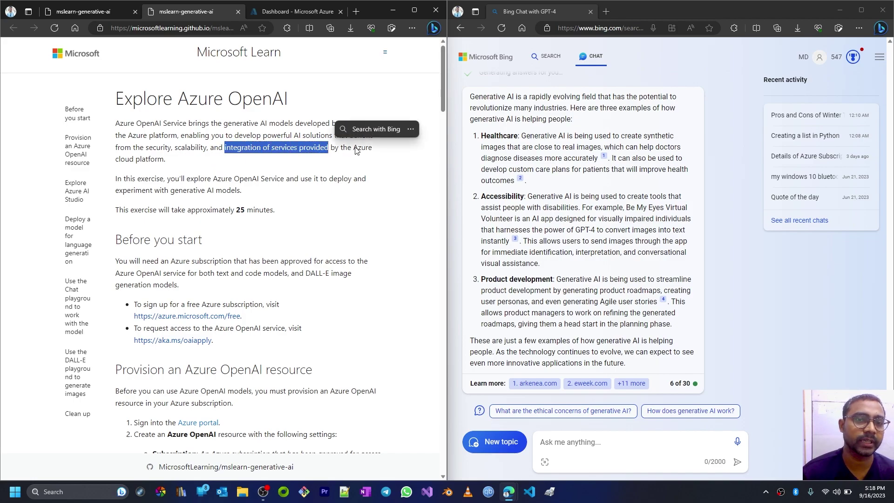
click(258, 158)
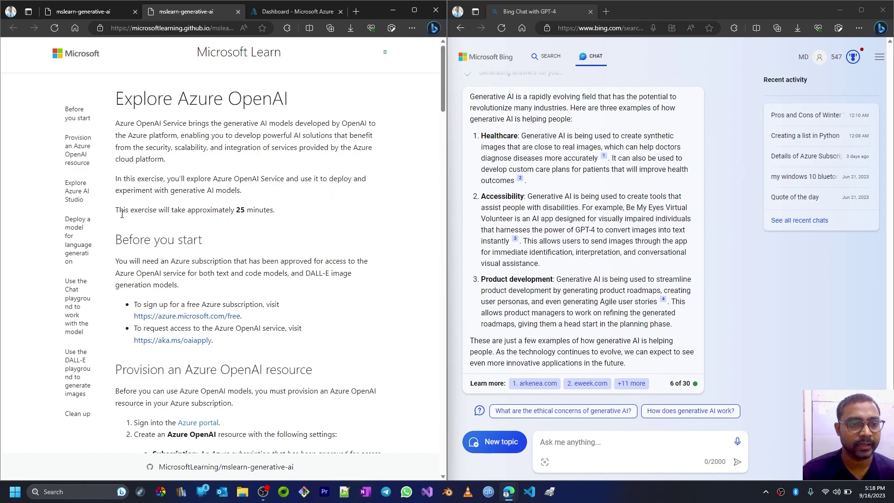
double_click(238, 212)
- In Before you start, highlight the approved Azure subscription requirement
scroll(246, 214, down, 3)
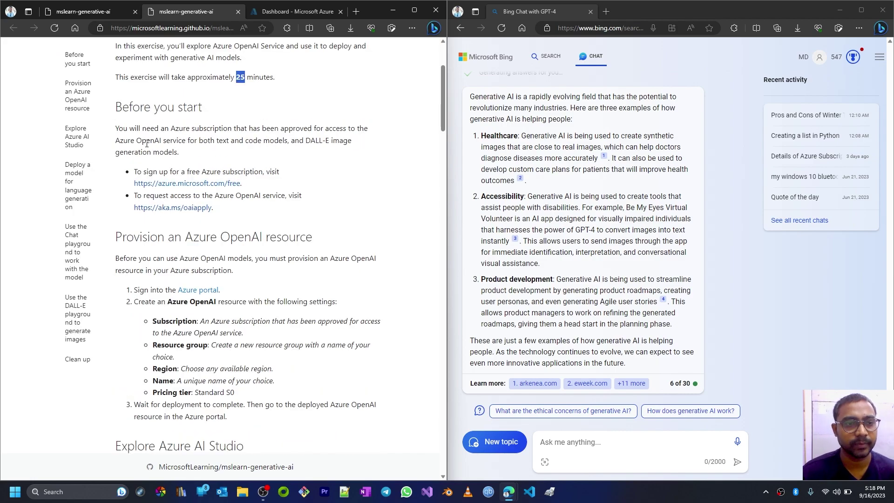
click(173, 139)
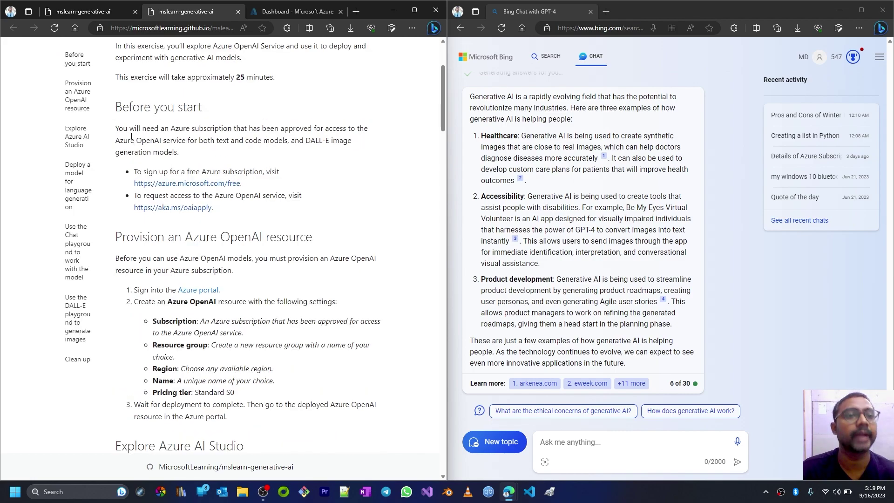
drag(172, 131, 326, 142)
click(338, 161)
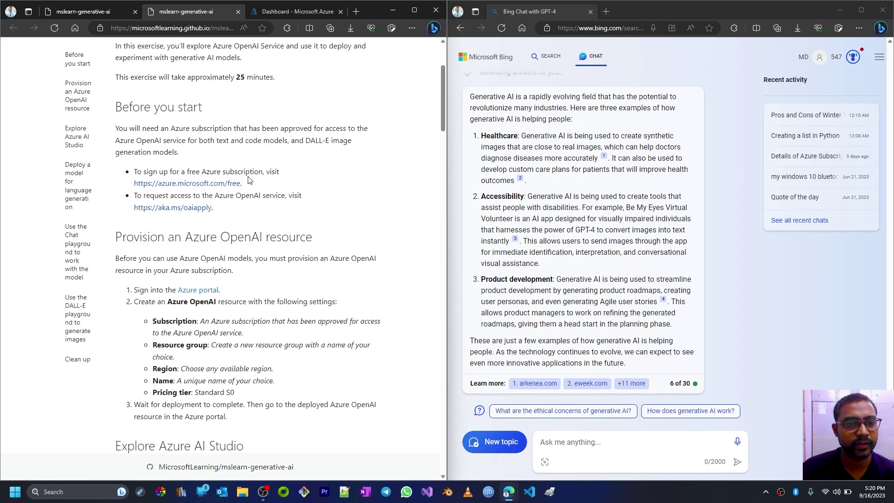
- Glance at the Azure dashboard, then bring up link options for the aka.ms/oaiapply access link
click(276, 13)
click(224, 12)
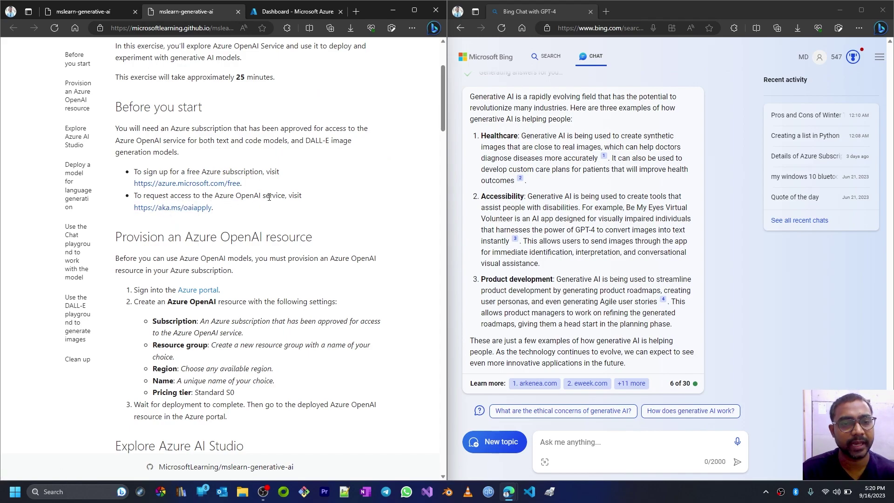
right_click(184, 213)
click(198, 217)
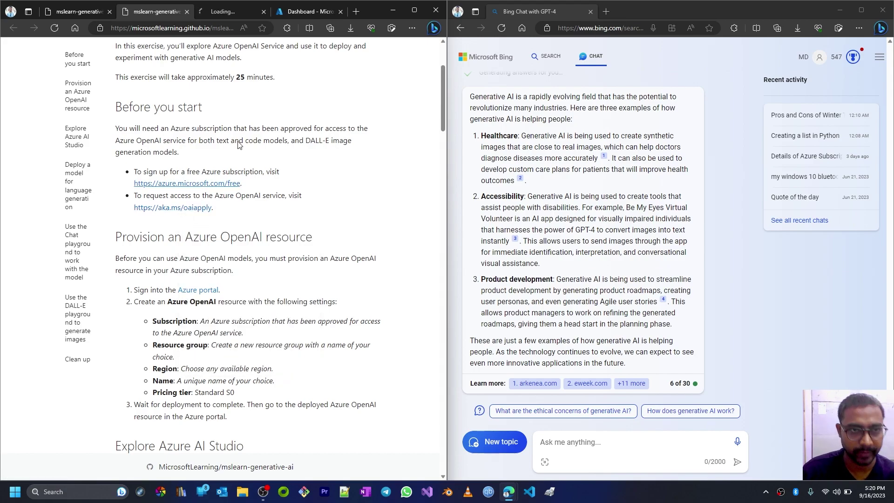
click(222, 13)
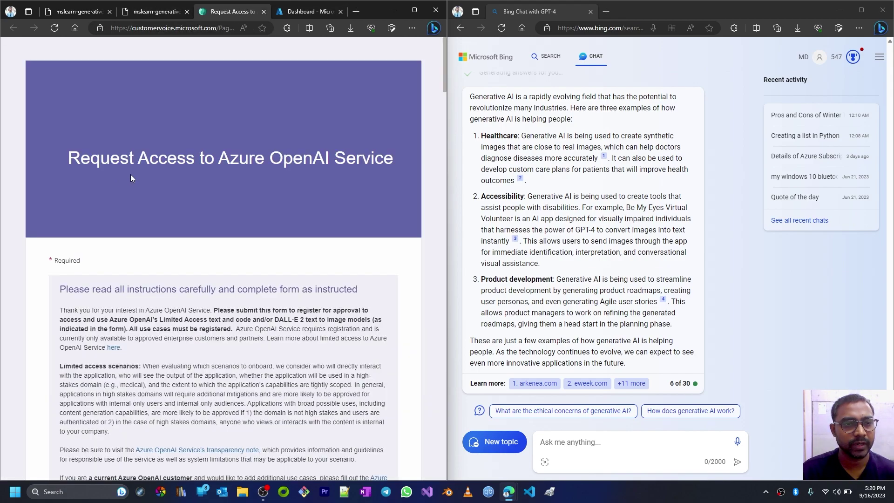
scroll(236, 165, down, 1)
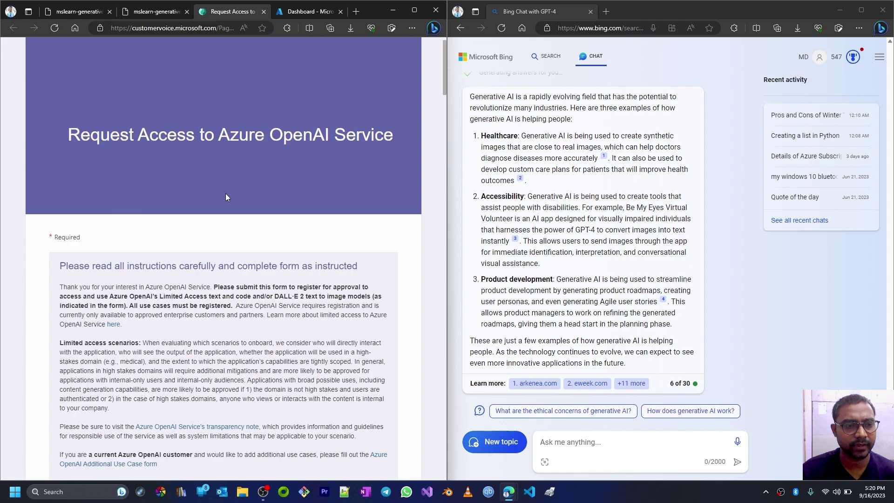
scroll(226, 194, down, 4)
scroll(161, 181, down, 1)
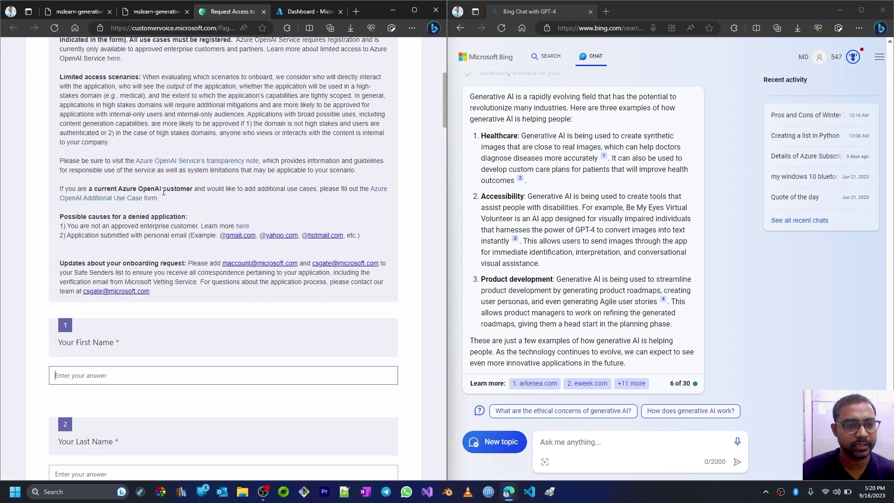
scroll(210, 180, up, 1)
scroll(233, 179, up, 3)
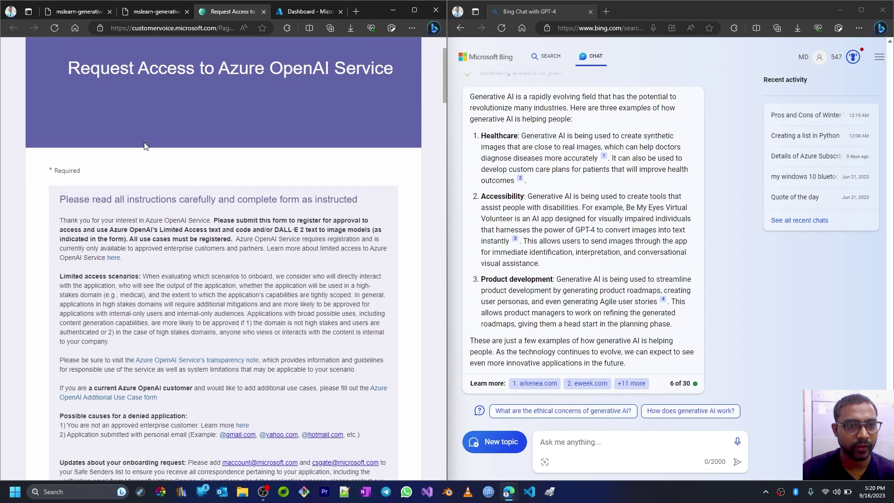
scroll(222, 219, down, 5)
scroll(195, 255, down, 3)
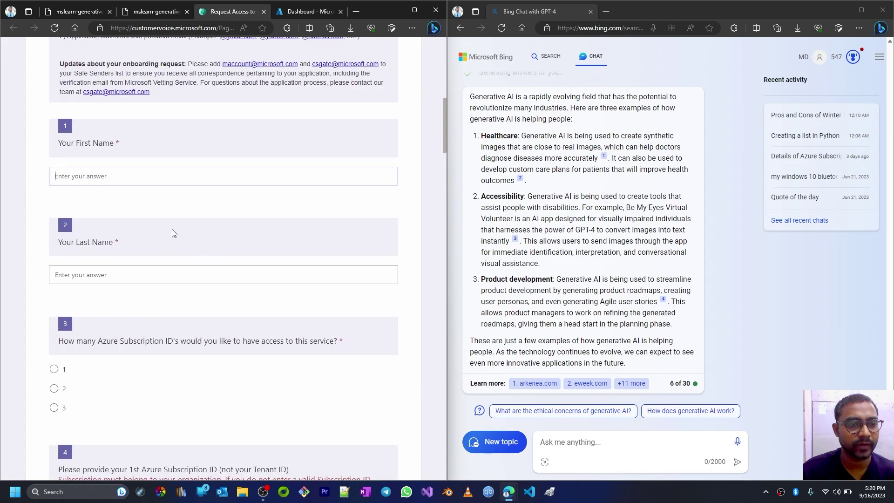
scroll(103, 296, down, 3)
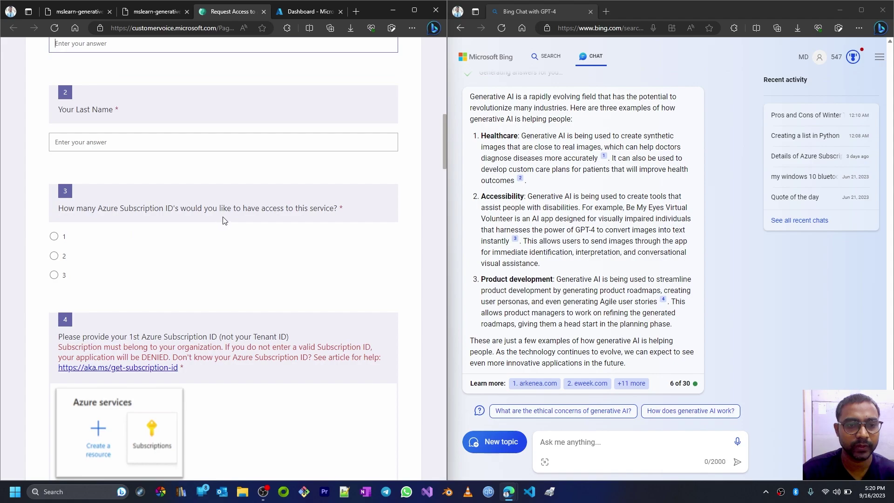
scroll(106, 225, down, 3)
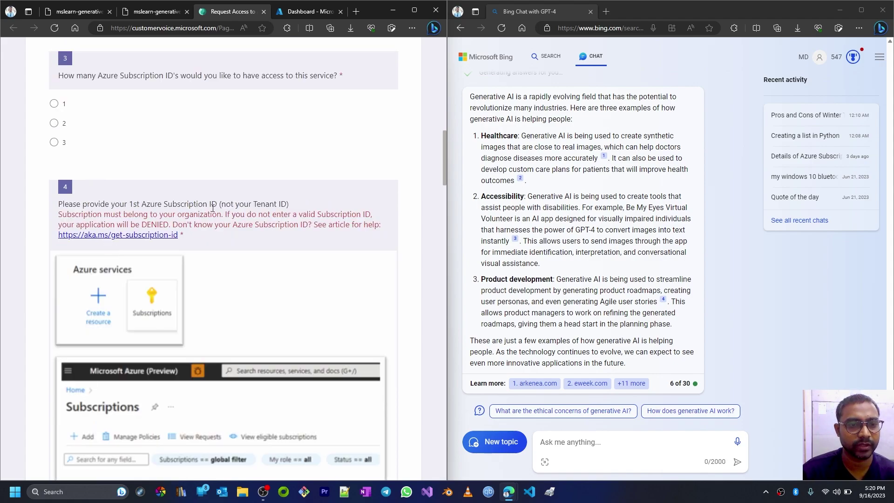
scroll(276, 302, down, 3)
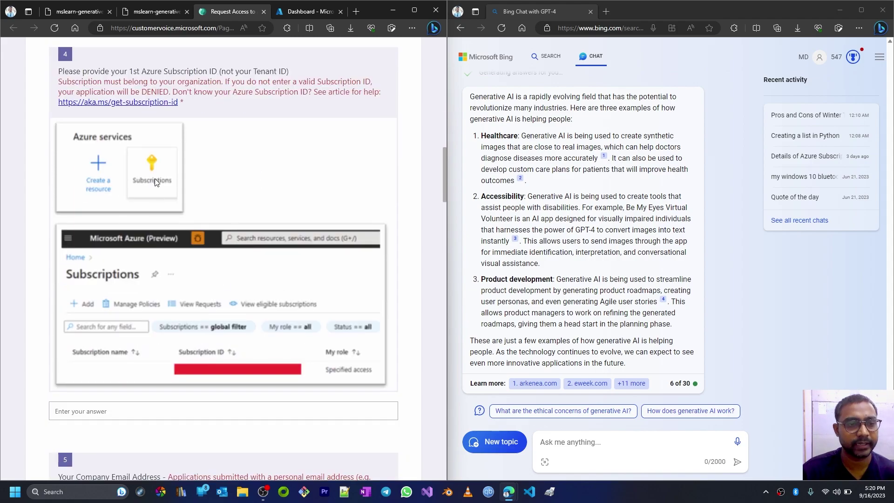
scroll(211, 287, down, 6)
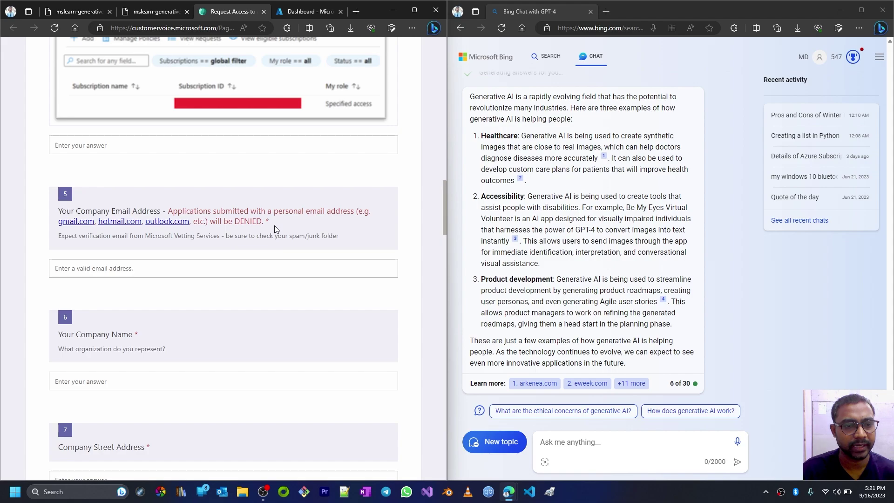
scroll(140, 243, down, 3)
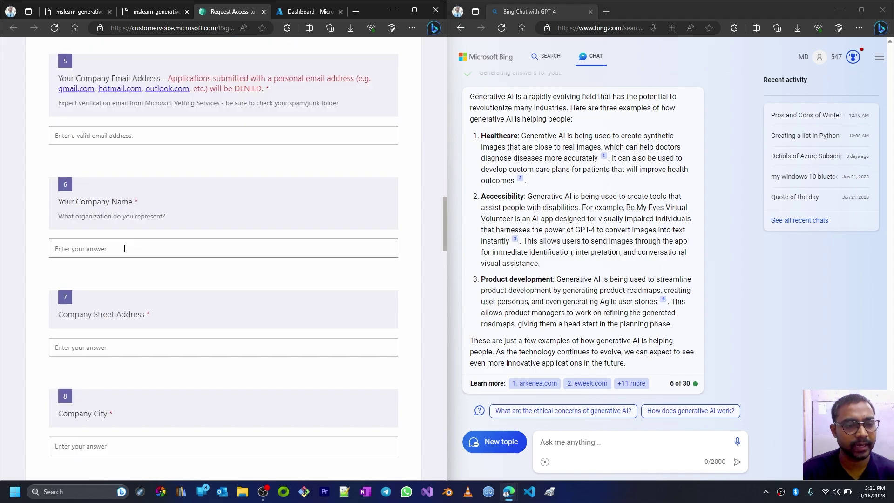
scroll(173, 363, down, 4)
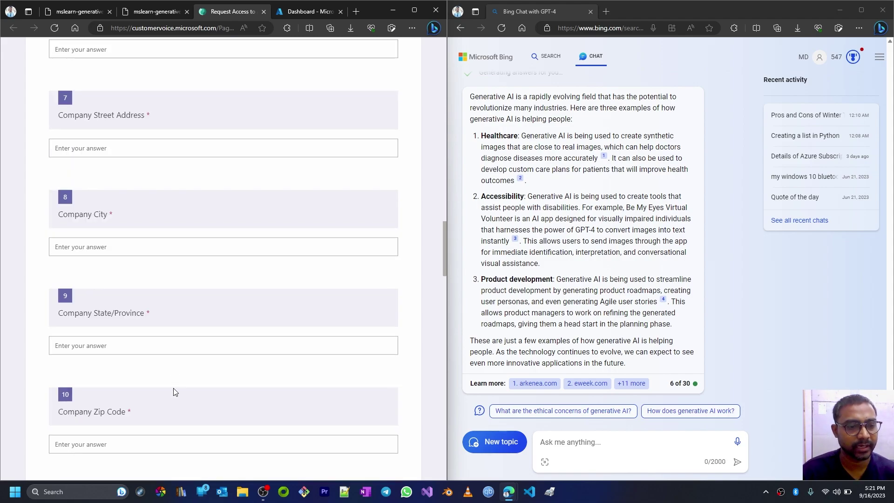
scroll(153, 245, down, 3)
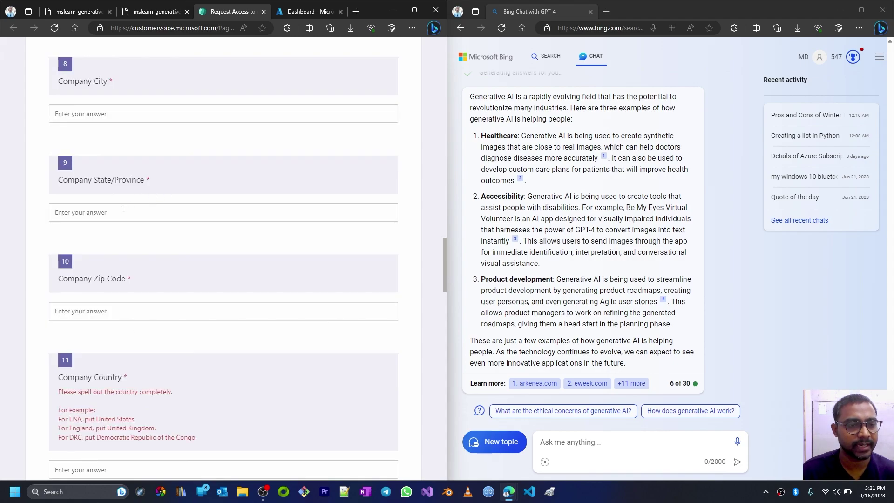
scroll(106, 389, down, 6)
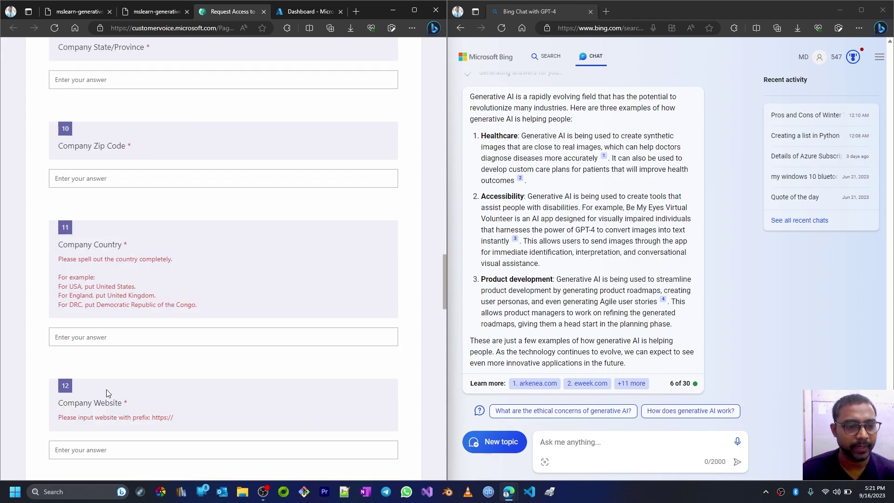
scroll(87, 256, down, 3)
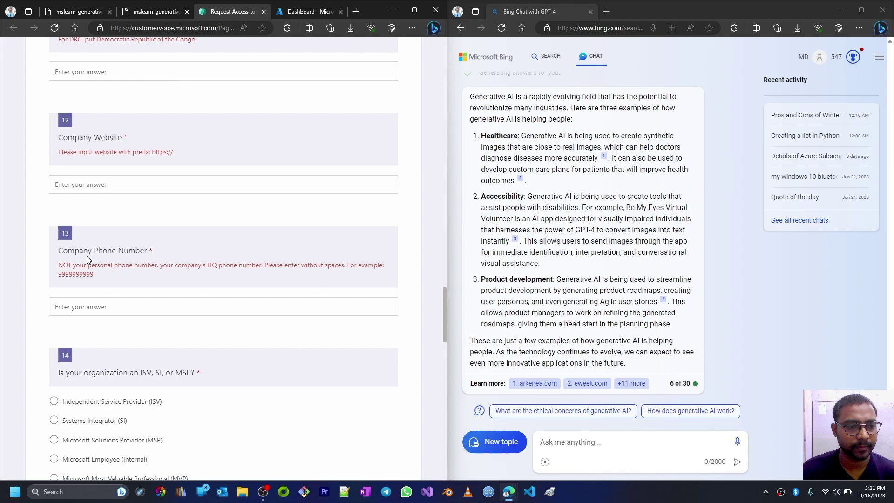
scroll(136, 356, down, 3)
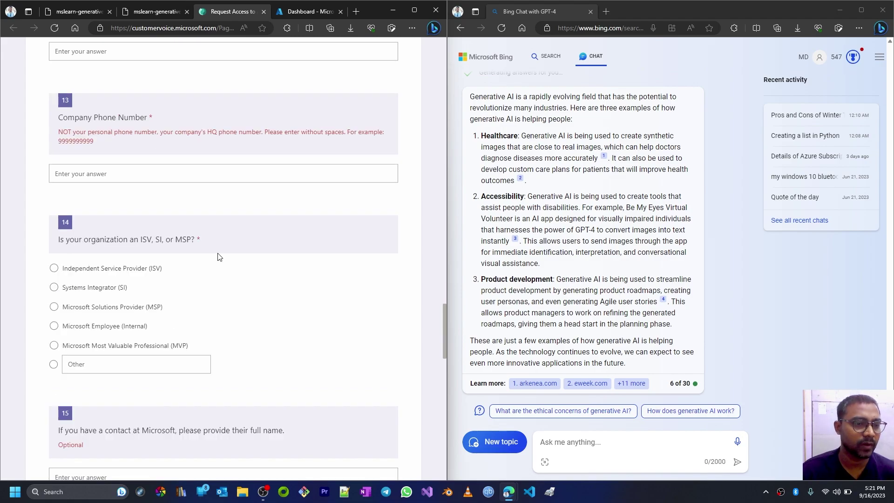
scroll(109, 335, down, 6)
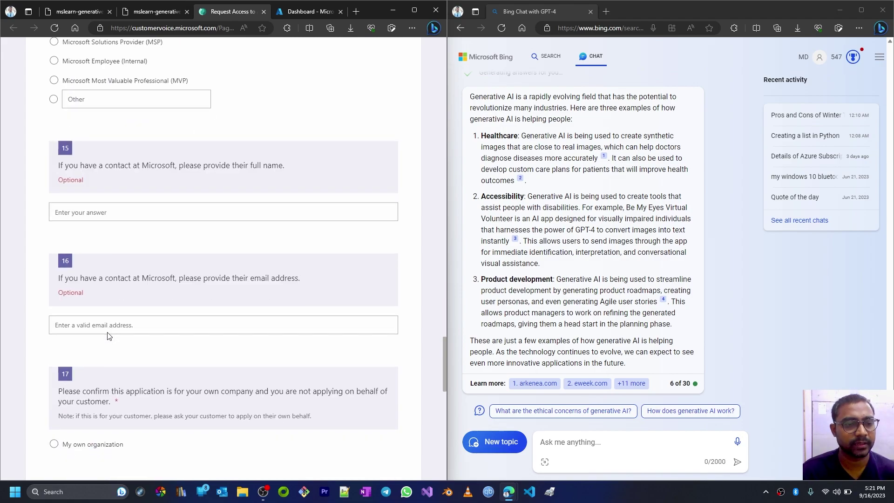
scroll(108, 299, down, 6)
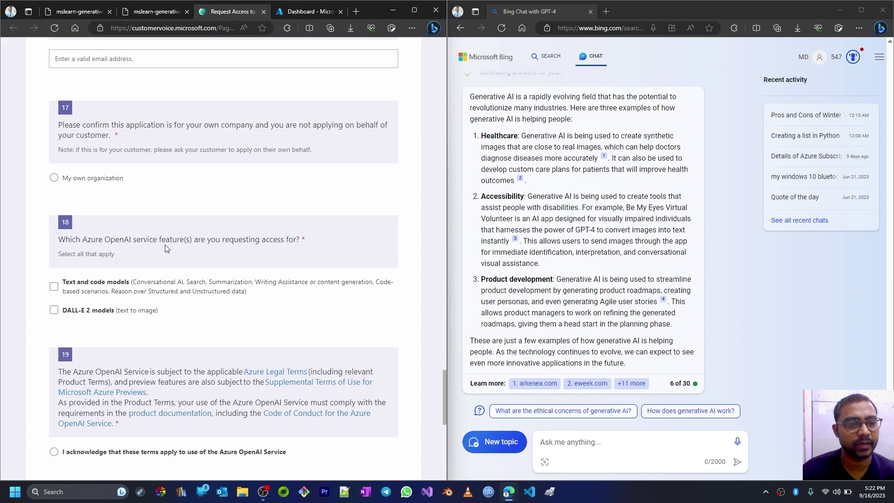
scroll(231, 252, down, 4)
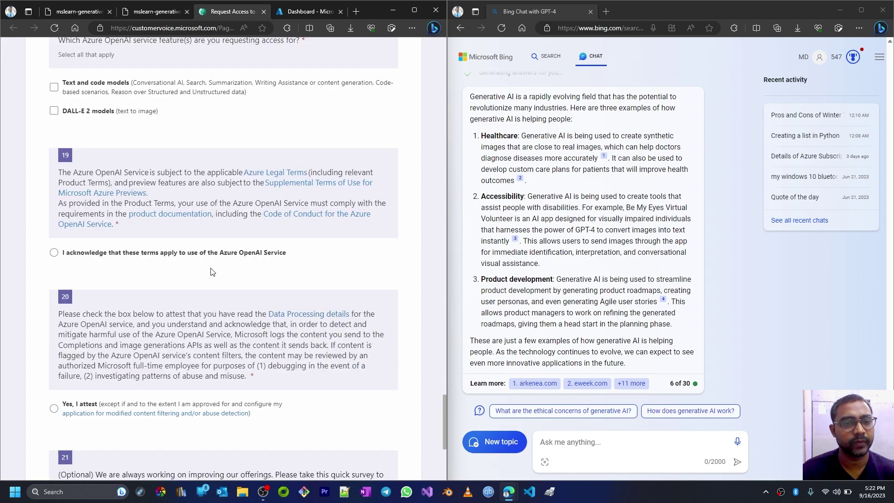
scroll(68, 286, down, 3)
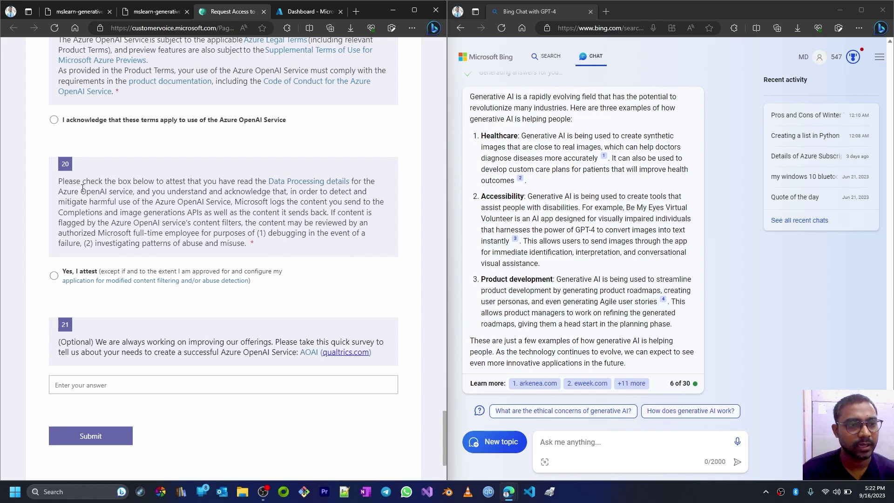
drag(248, 243, 159, 224)
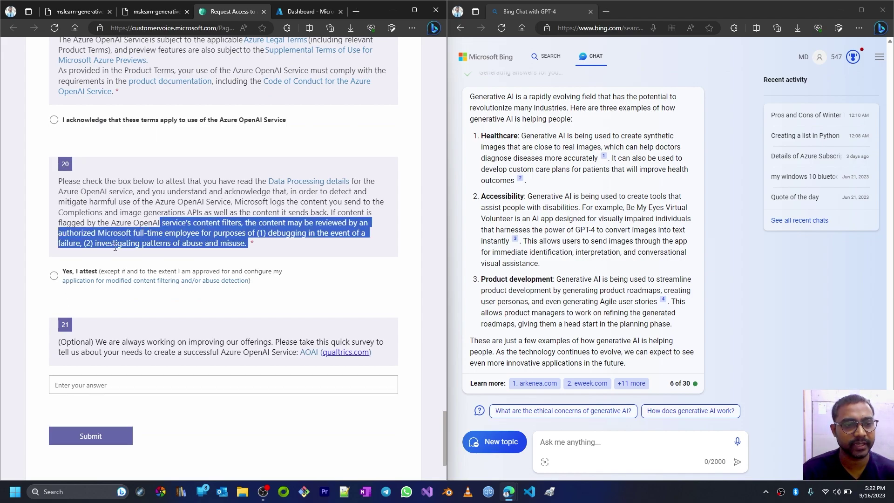
click(142, 248)
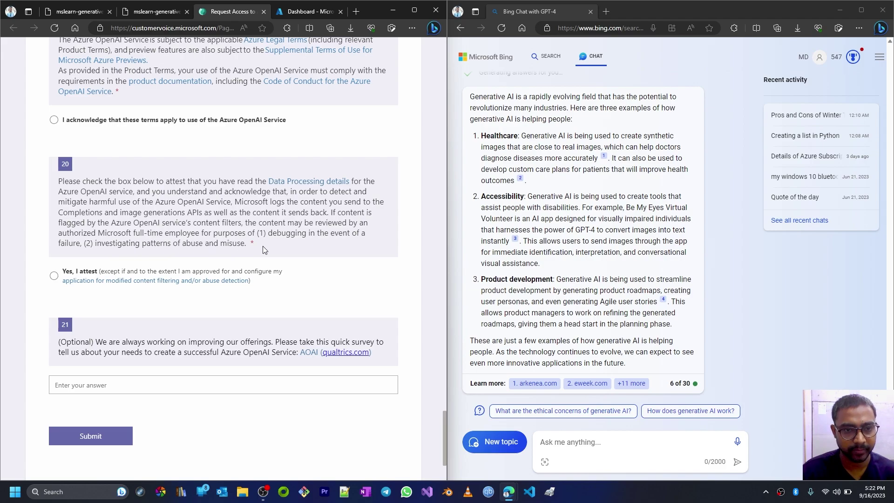
drag(249, 243, 60, 180)
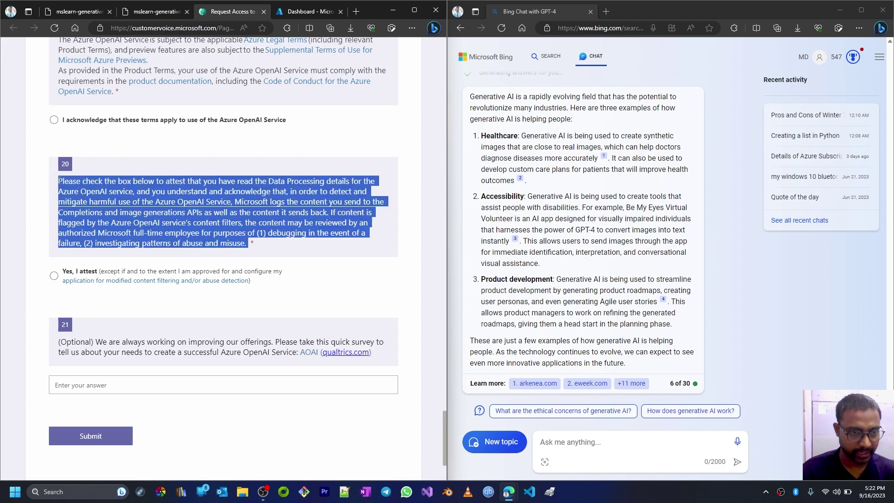
click(59, 181)
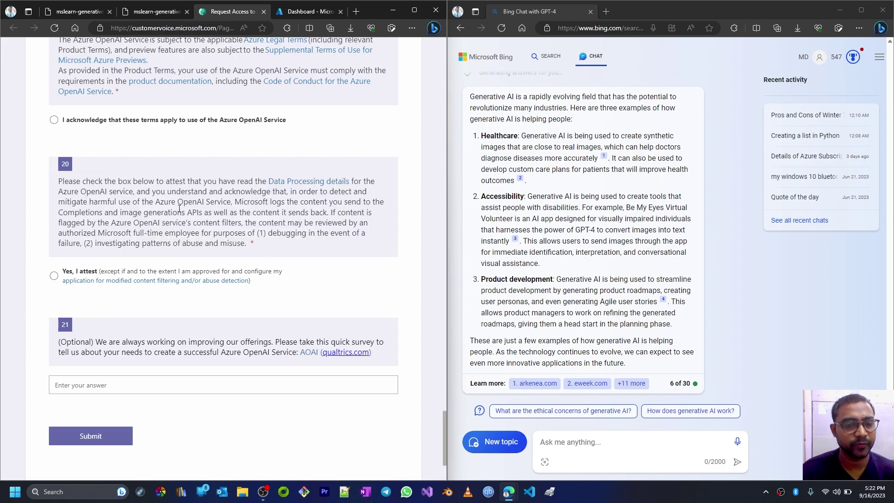
scroll(87, 298, down, 3)
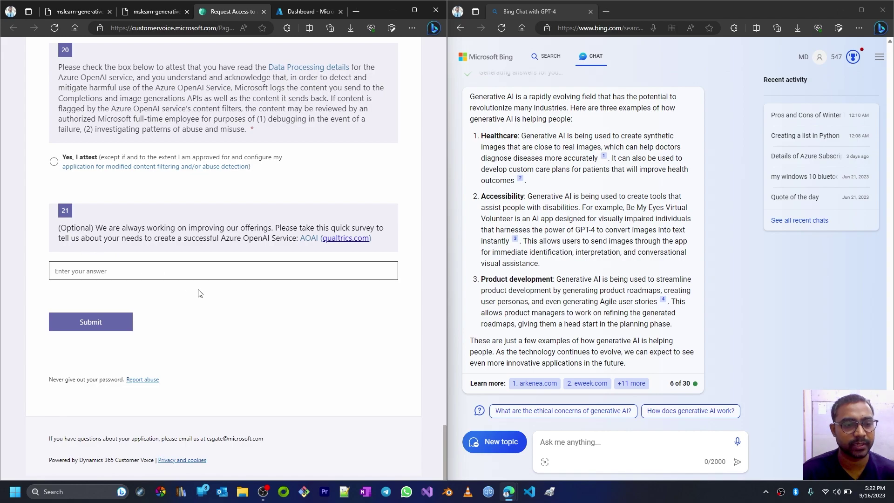
- Enter the applicant's first and last name and choose 1 subscription ID for question 3
scroll(214, 277, up, 20)
scroll(215, 280, down, 2)
click(126, 199)
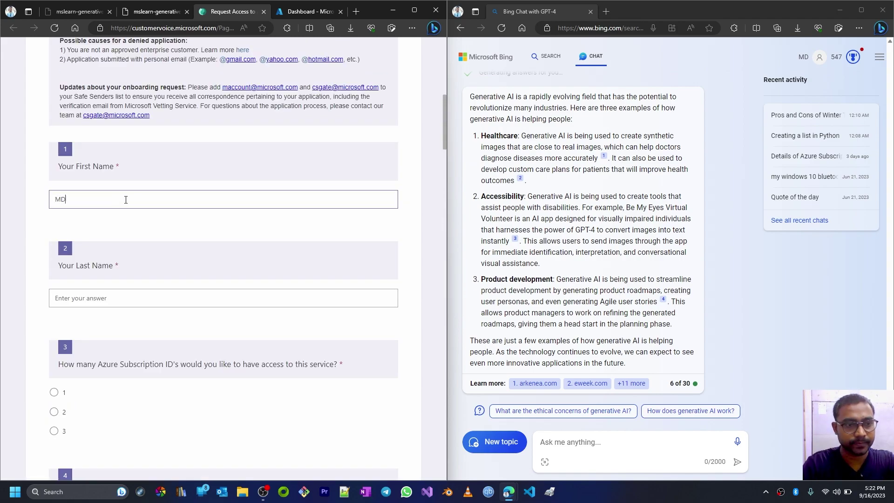
key(Tab)
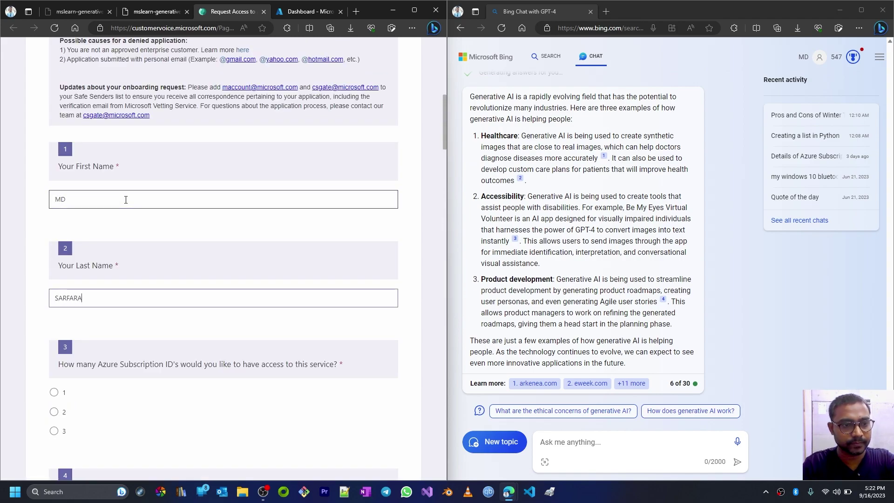
scroll(154, 284, down, 4)
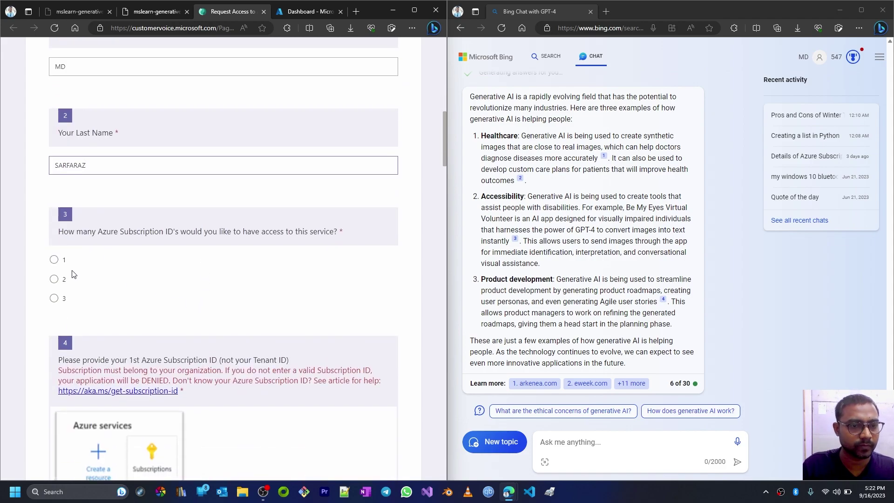
click(54, 259)
scroll(142, 301, down, 3)
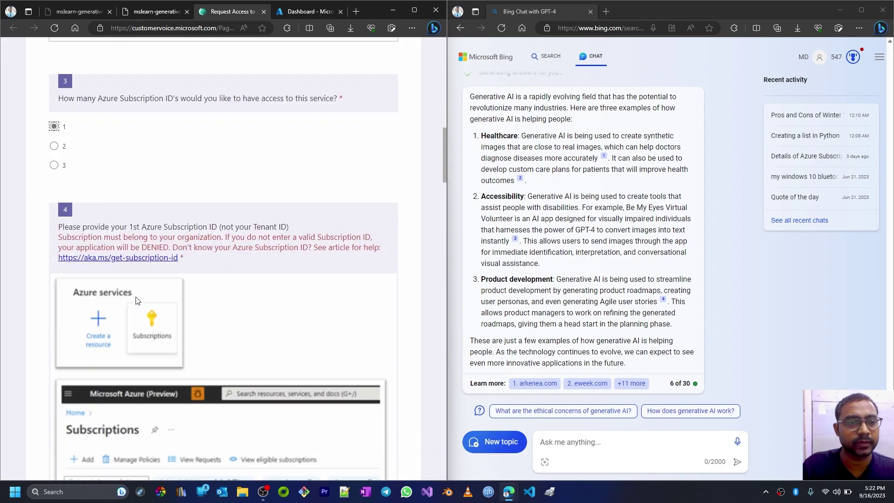
scroll(142, 232, down, 7)
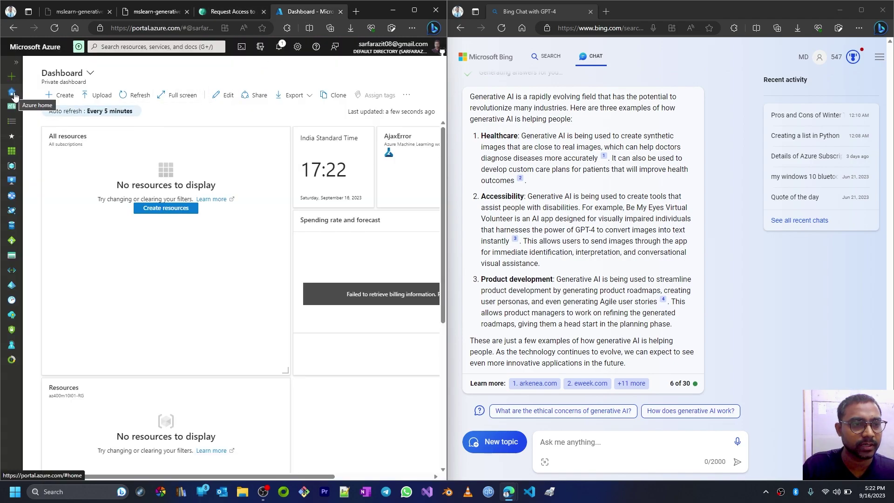
- Copy the Free Trial subscription ID from the Azure portal and return to the form's email field
click(183, 47)
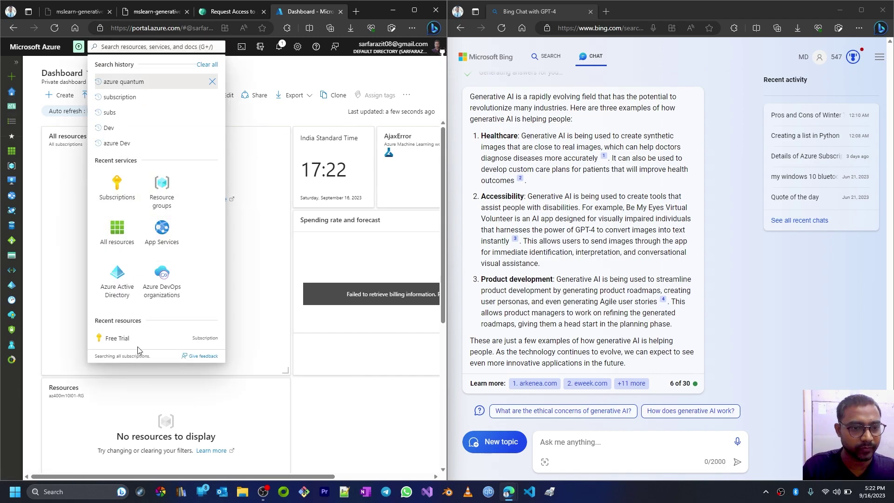
click(116, 342)
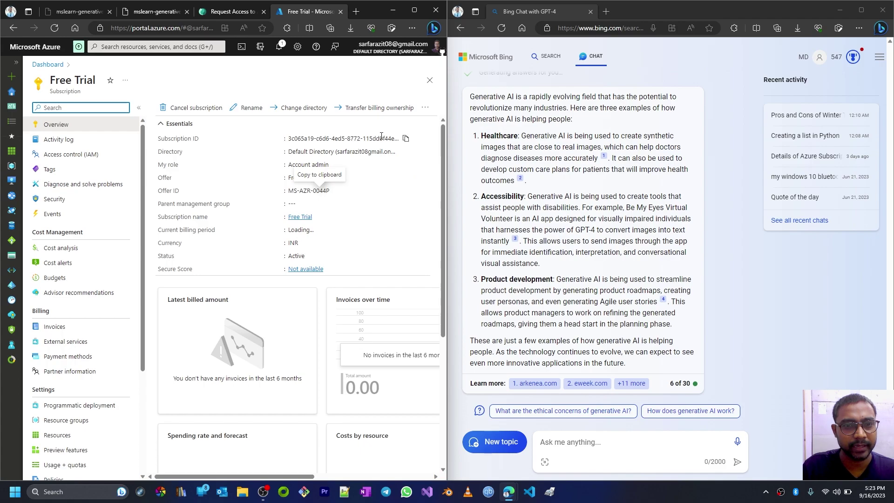
click(406, 139)
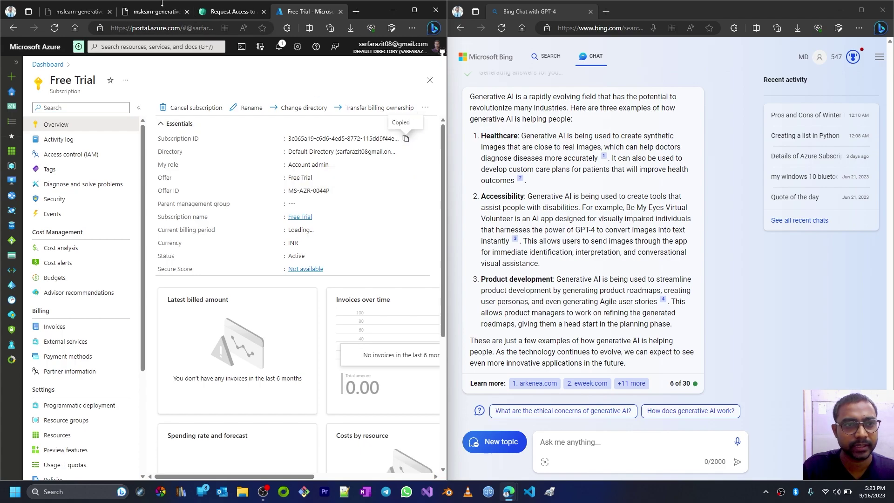
click(228, 11)
click(150, 358)
- Paste the subscription ID into question 4 and enter the company email address
key(ctrl+v)
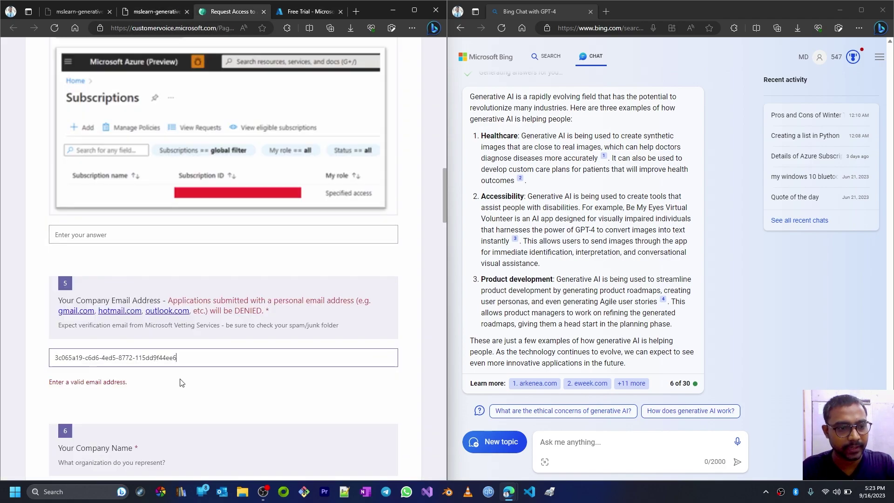
click(168, 235)
key(ctrl+v)
click(214, 359)
drag(189, 362, 3, 354)
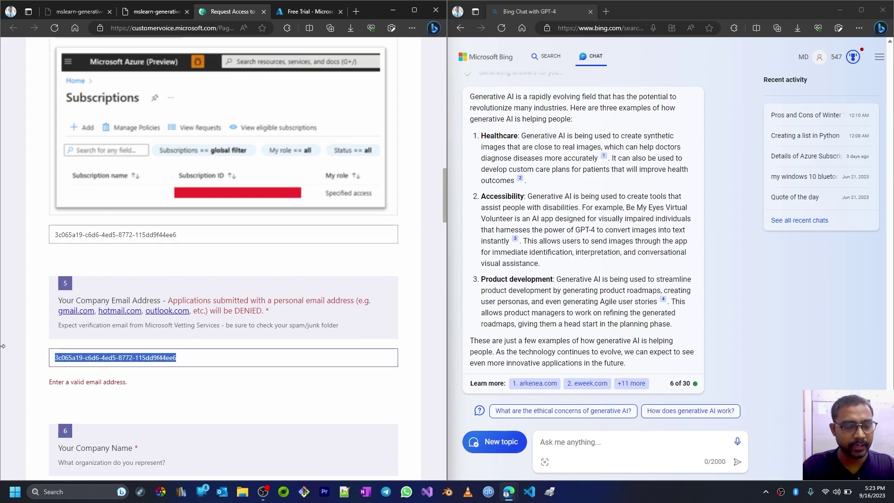
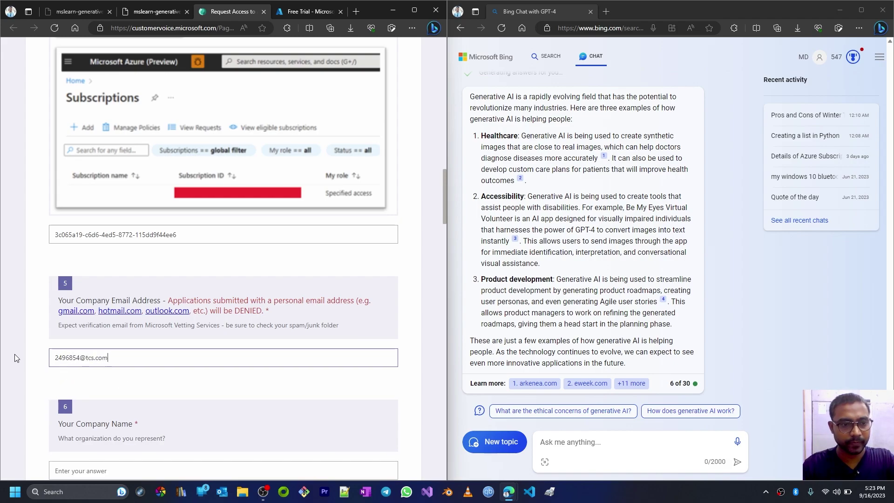
- Fill in the company name, street address and city
scroll(86, 350, down, 3)
click(116, 339)
text(TCS)
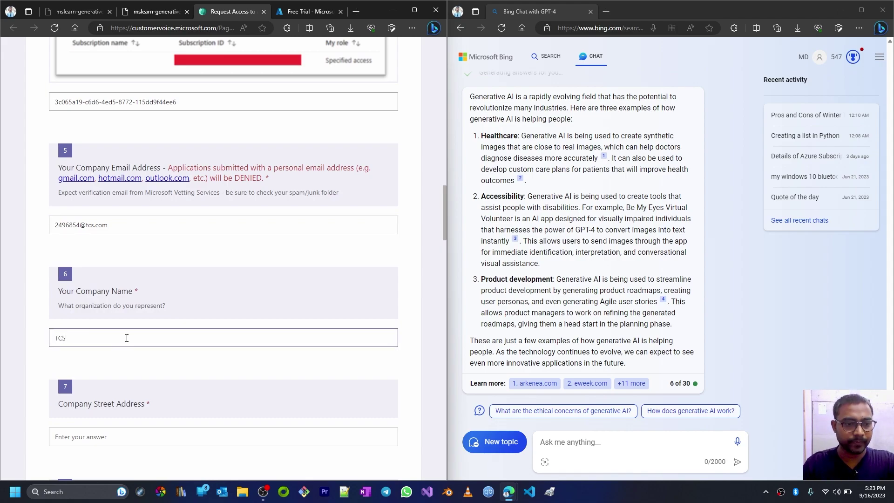
scroll(126, 338, down, 4)
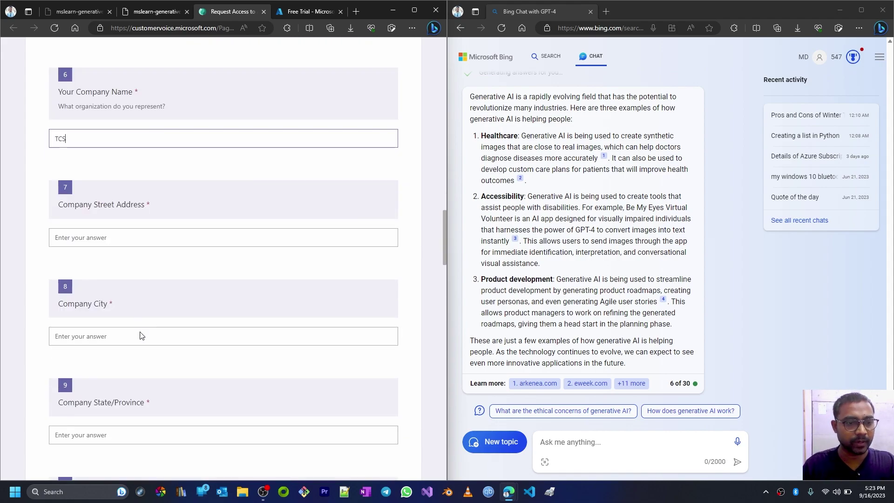
click(132, 244)
text(Kolkata)
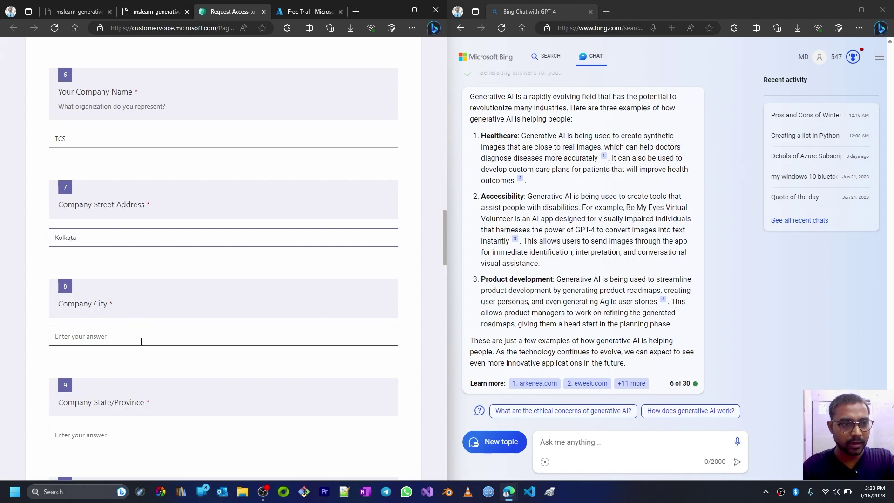
click(141, 341)
text(Kolkata)
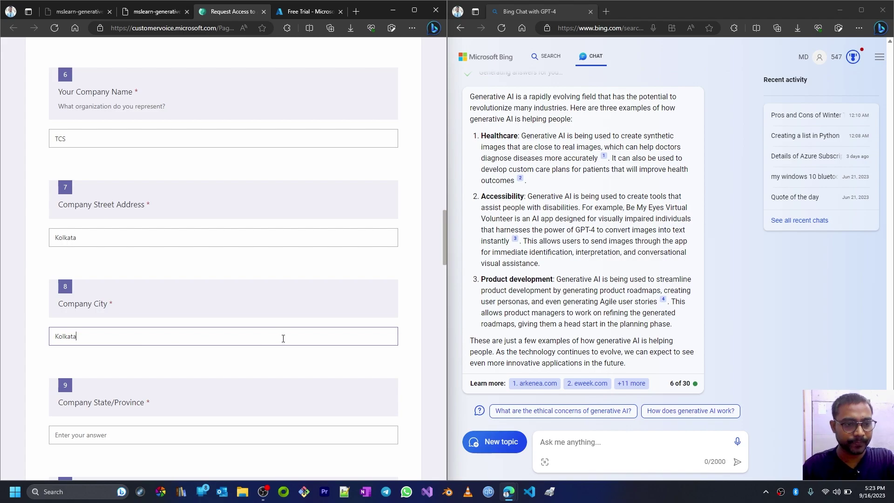
- Enter the company state with a spelling correction, then the zip code
scroll(283, 339, down, 4)
click(155, 238)
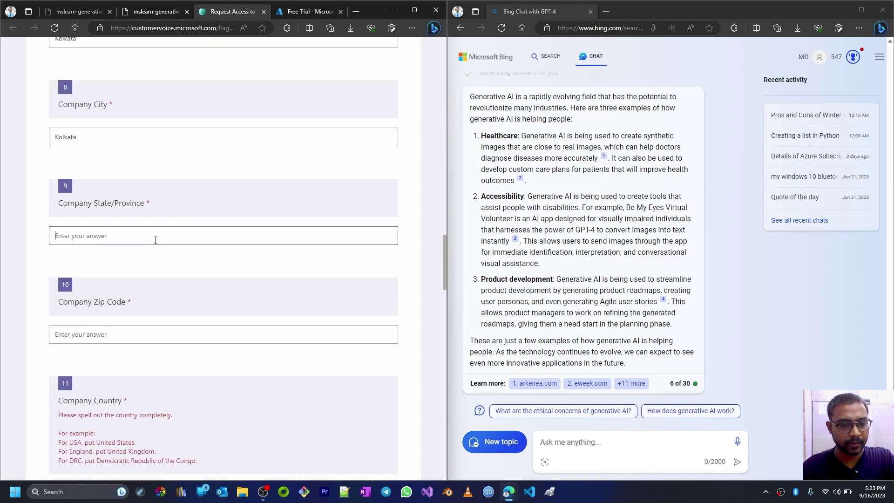
text(westbengal)
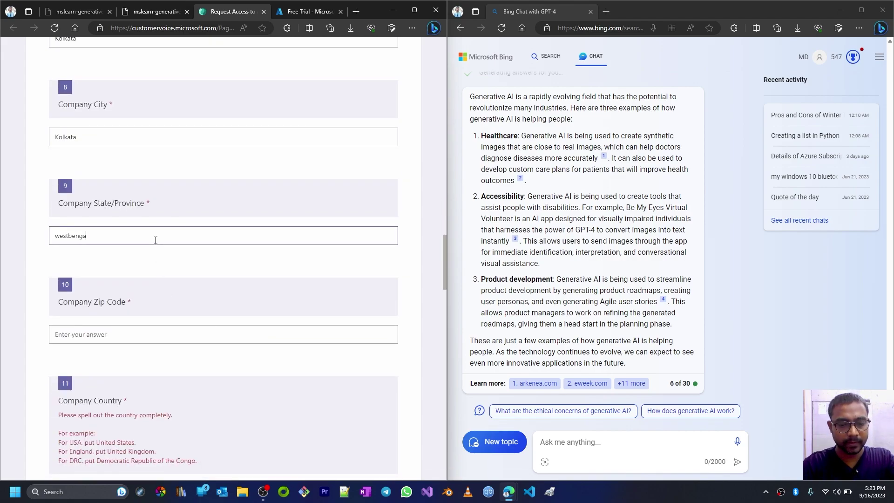
right_click(67, 237)
click(90, 233)
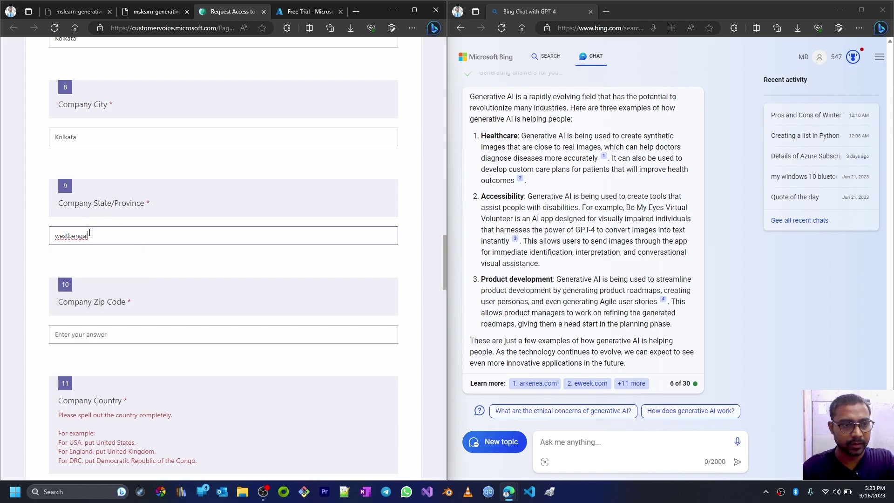
right_click(70, 236)
click(86, 246)
text(700058)
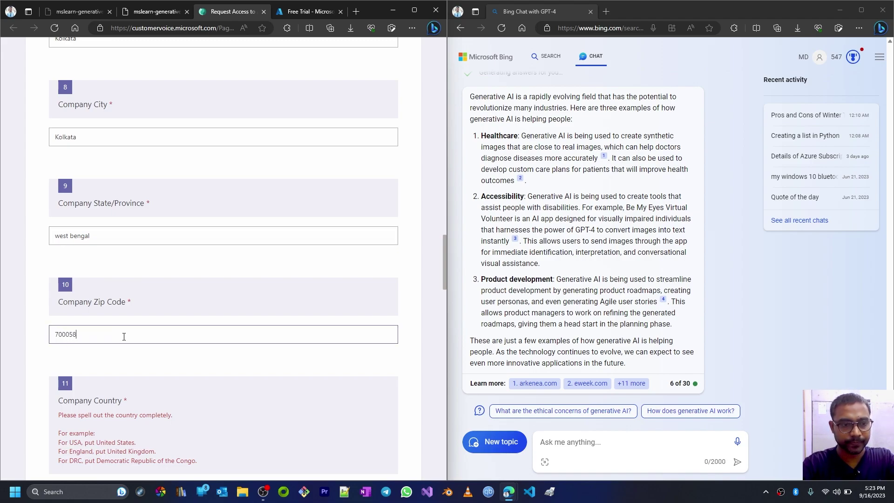
scroll(186, 298, down, 4)
click(123, 293)
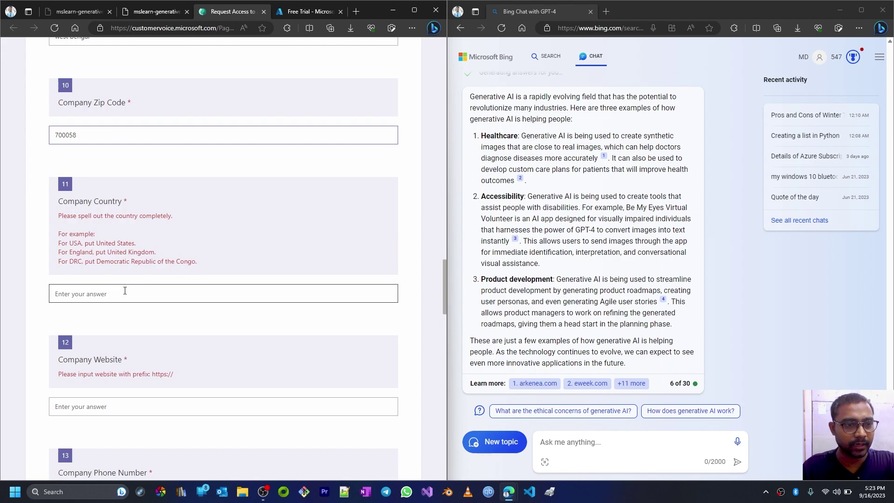
text(India)
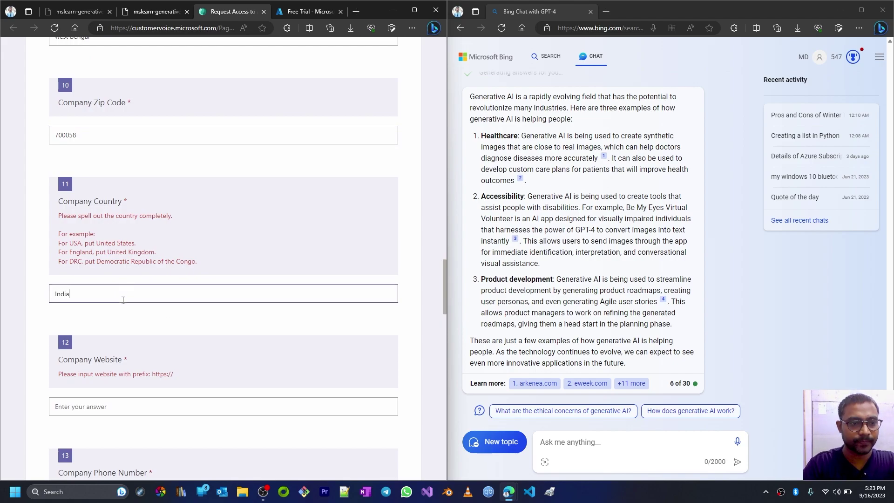
click(130, 408)
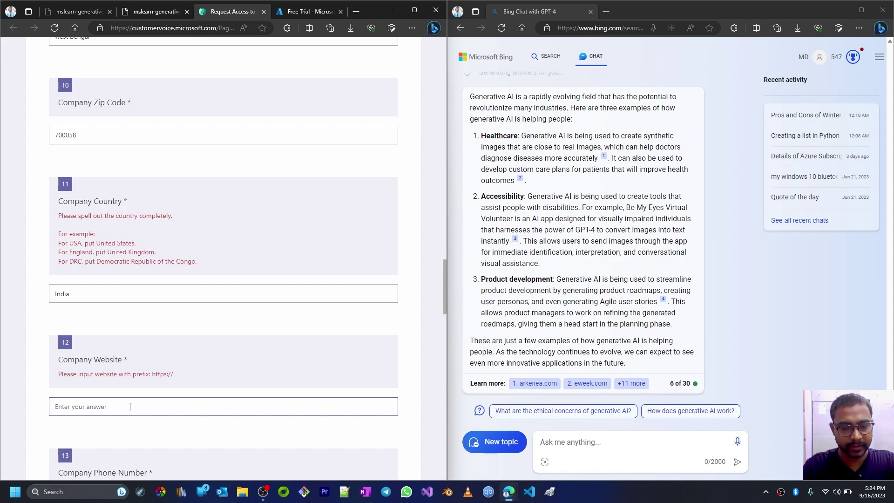
text(https://tcs.com)
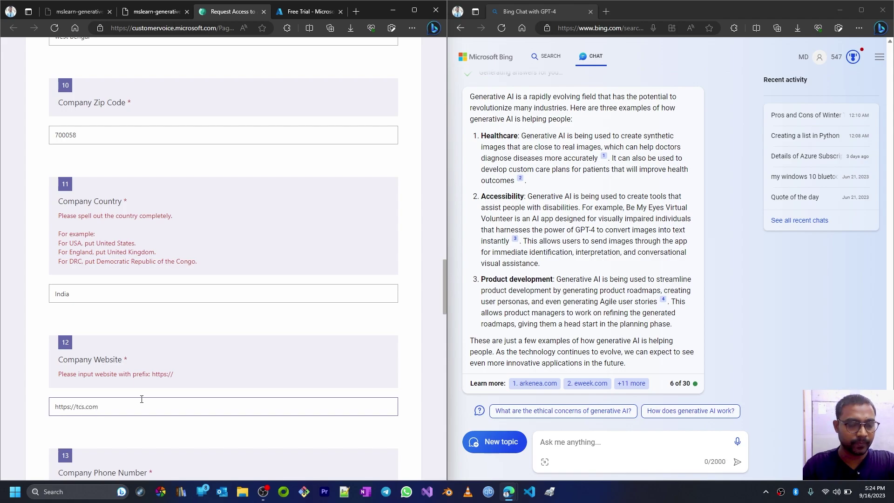
scroll(141, 399, down, 4)
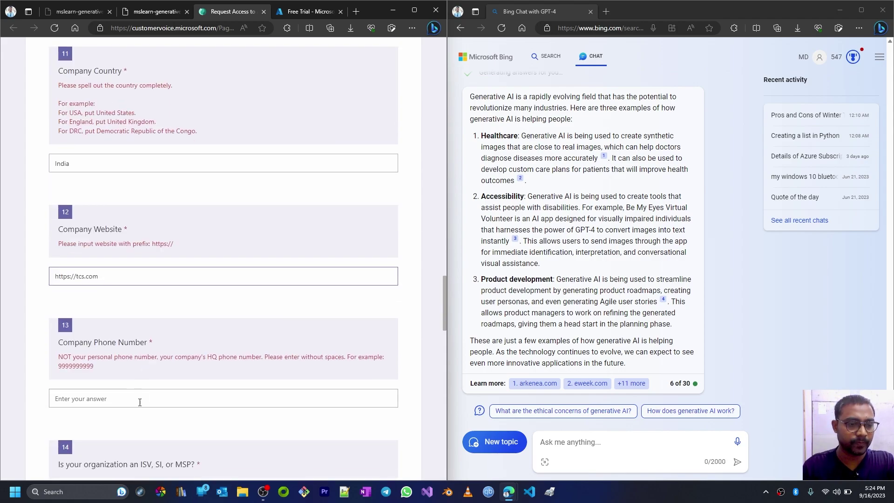
click(77, 206)
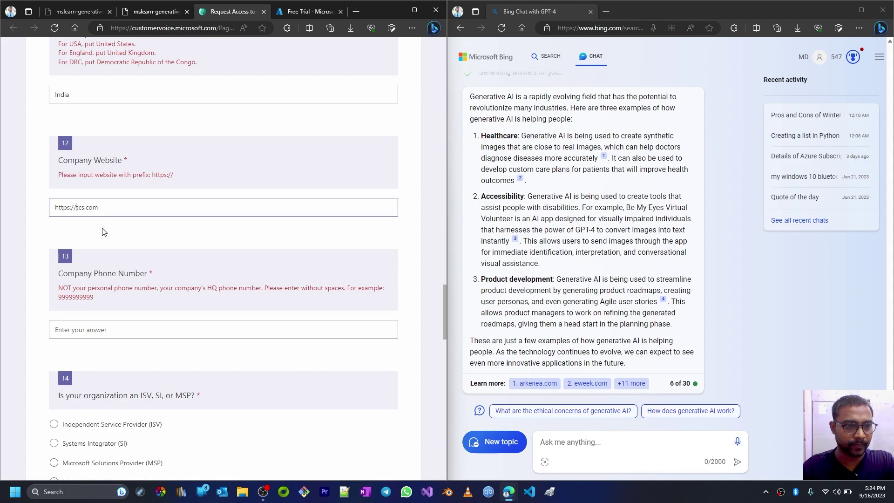
text(www.)
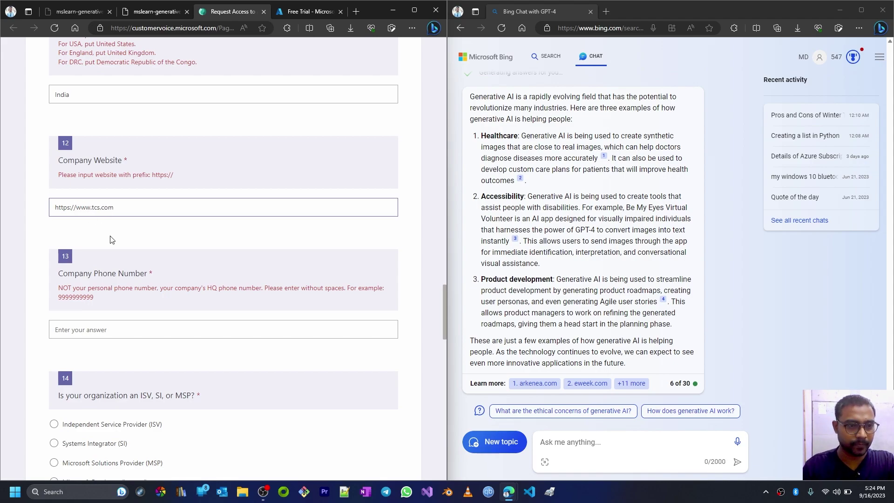
click(150, 330)
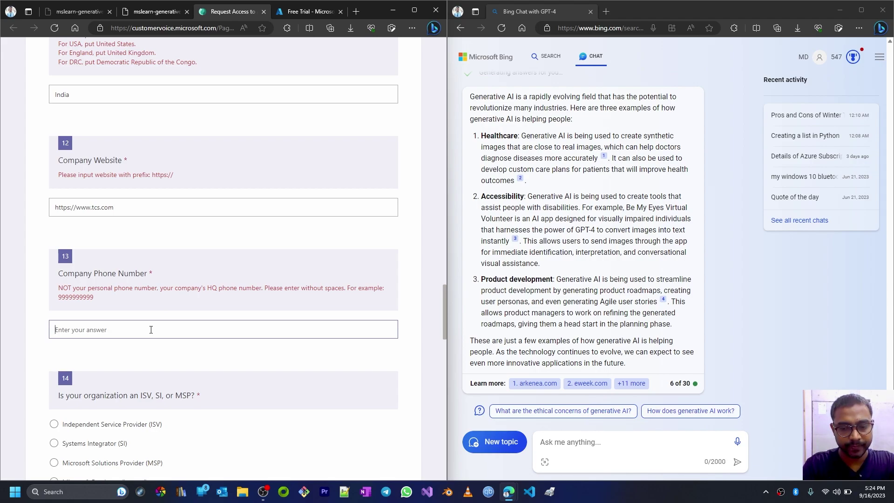
text(+)
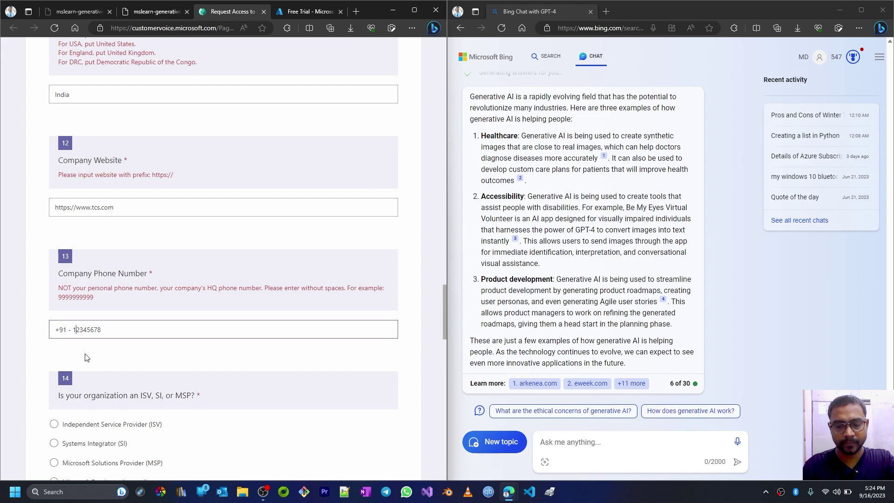
text(9)
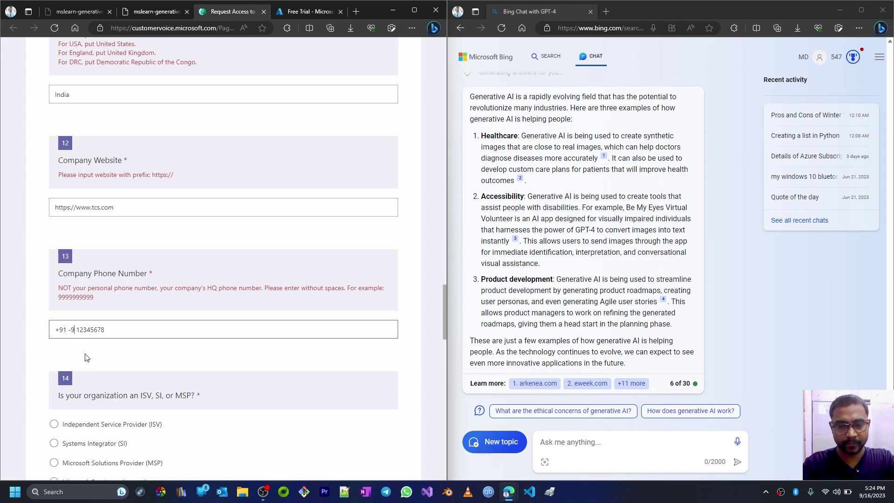
key(Delete)
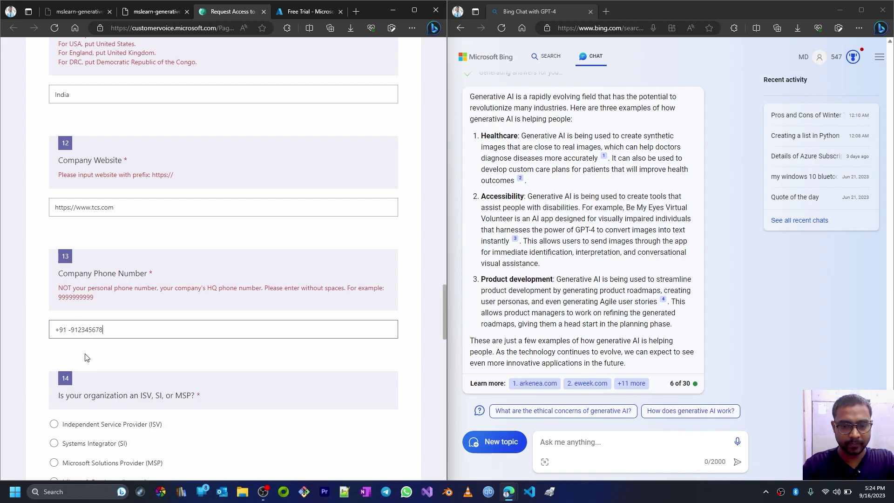
scroll(151, 364, down, 4)
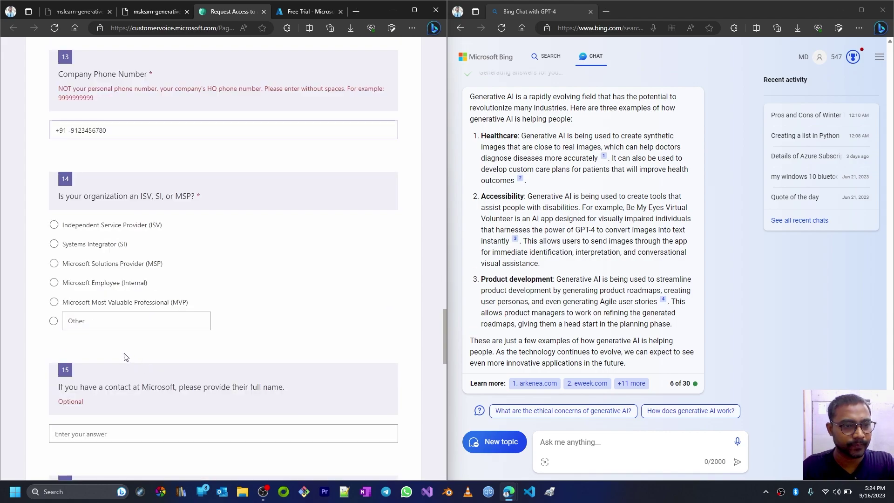
- Answer the organization questions for your own organization and request text-and-code and DALL-E 2 models
click(54, 264)
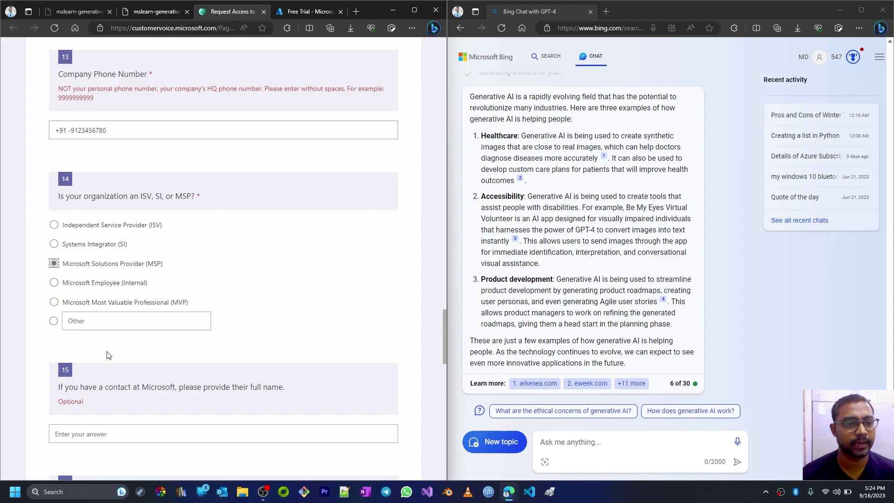
scroll(118, 356, down, 3)
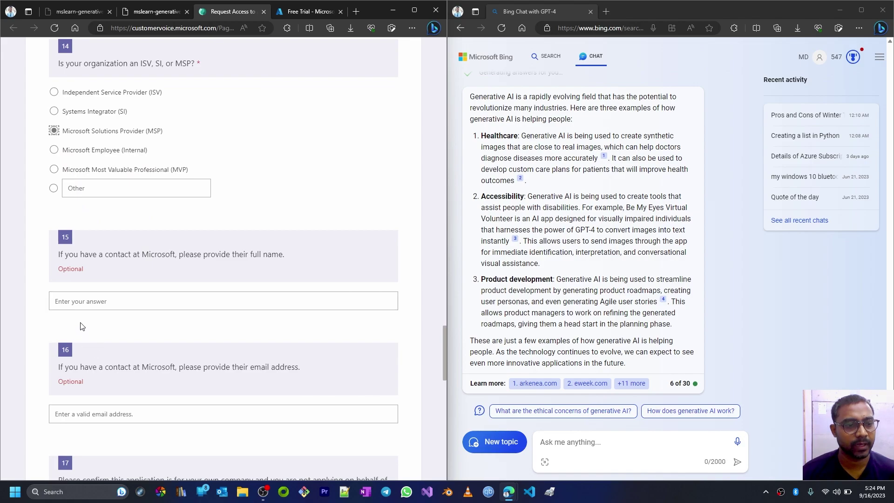
scroll(80, 326, down, 4)
click(54, 333)
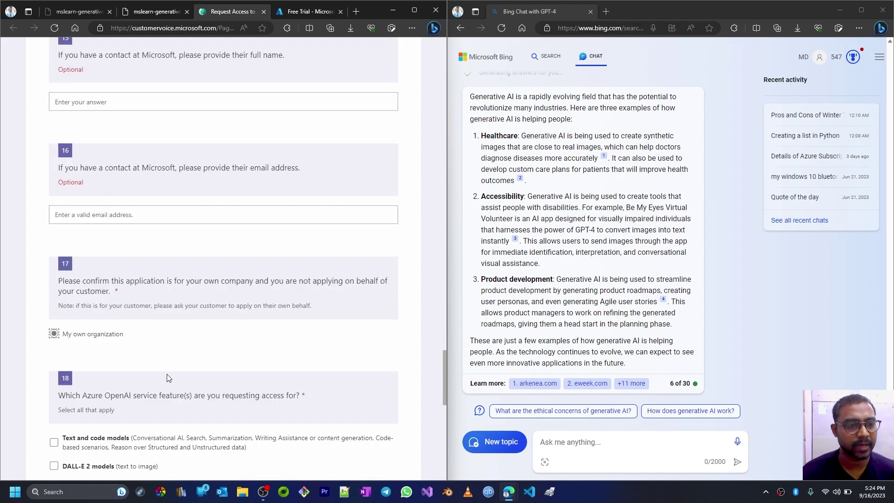
scroll(168, 377, down, 4)
click(54, 242)
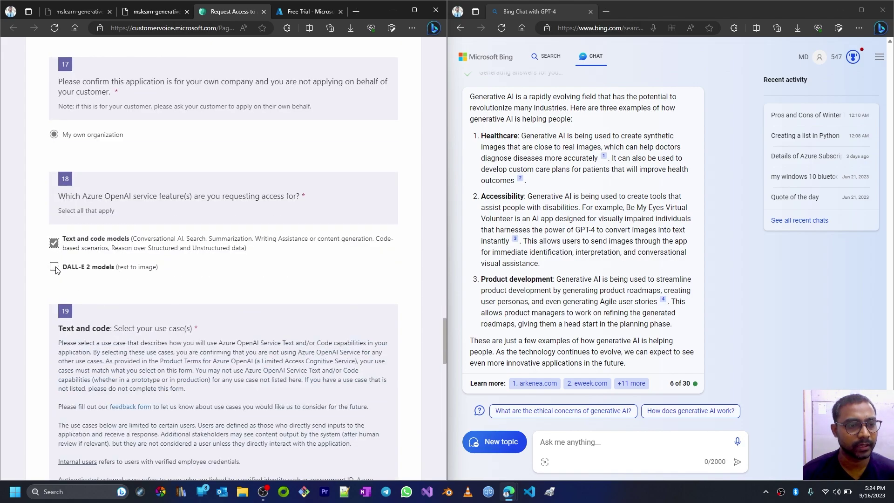
click(54, 267)
- Tick every DALL-E 2 use case, from Accessibility Features through Prototyping and conceptual development
scroll(55, 279, down, 4)
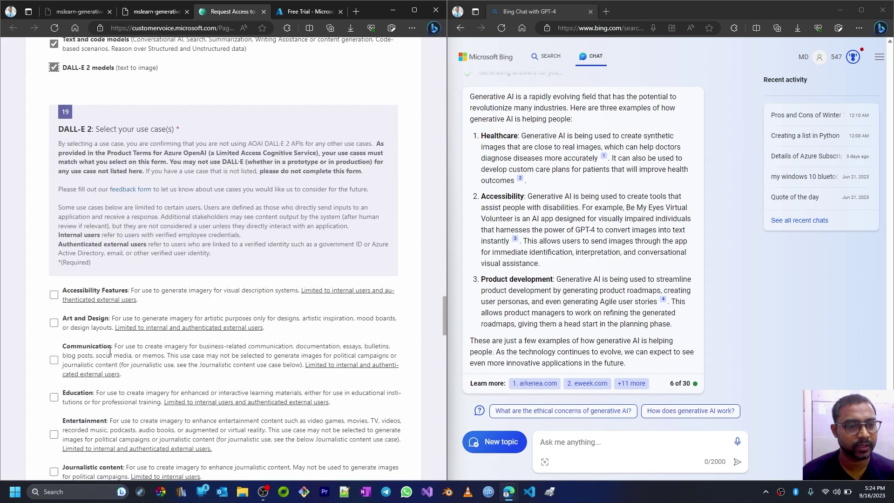
click(54, 295)
click(54, 323)
click(54, 360)
scroll(112, 427, down, 3)
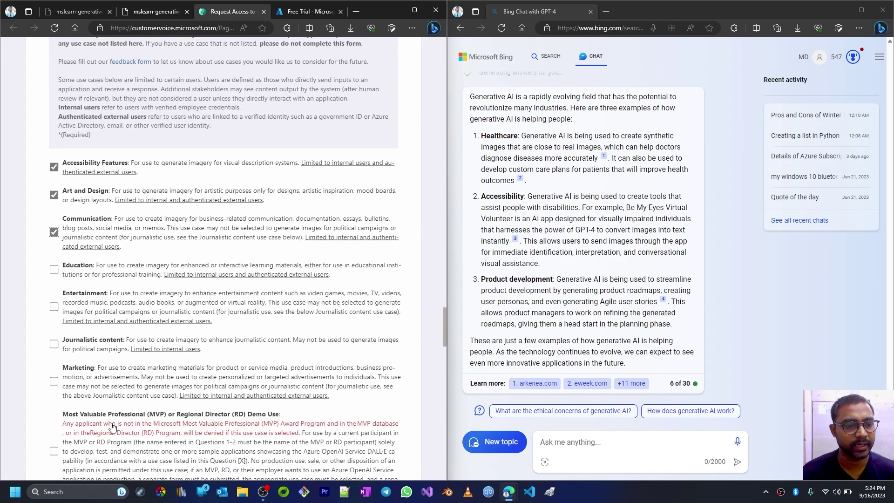
click(54, 303)
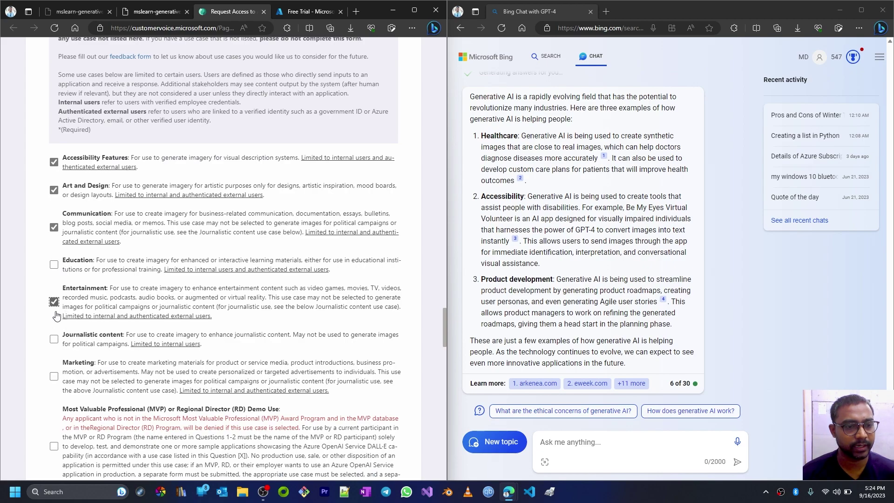
click(54, 339)
click(54, 265)
click(54, 264)
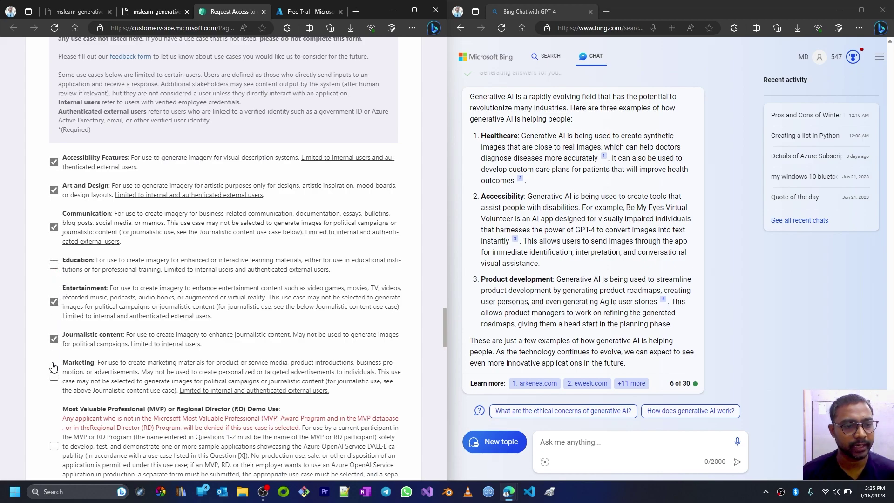
click(54, 375)
click(54, 265)
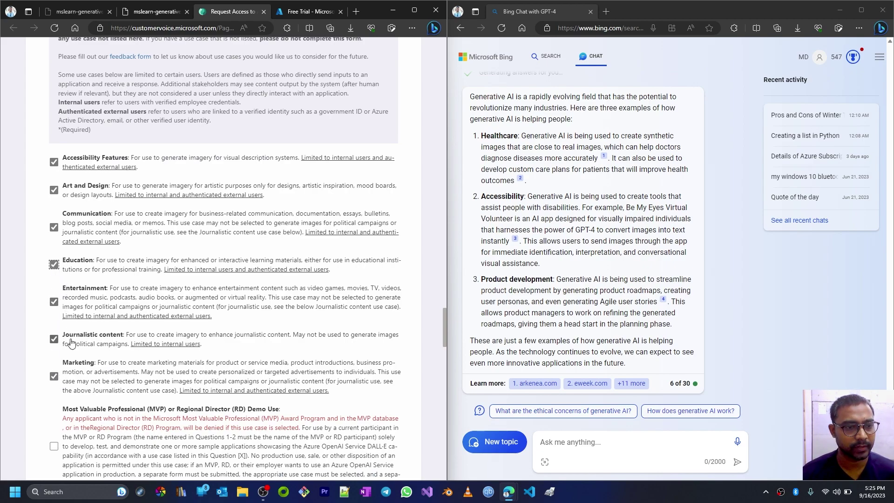
scroll(70, 343, down, 5)
click(54, 180)
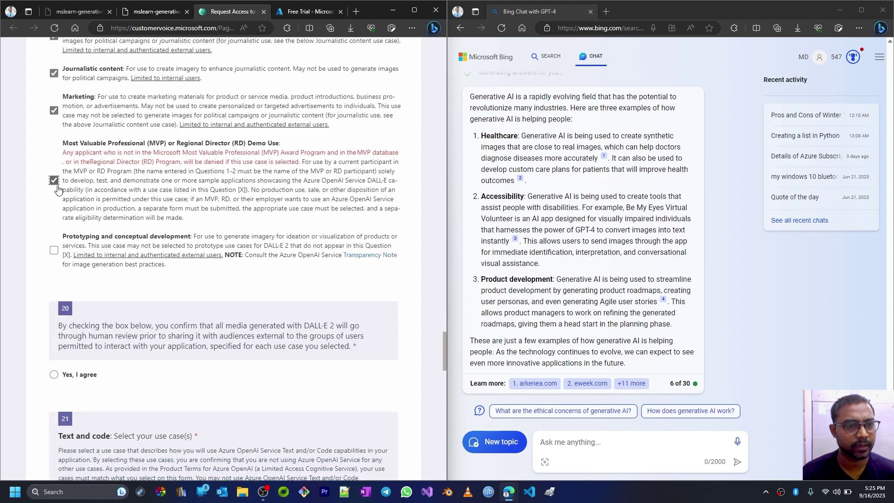
click(54, 250)
scroll(84, 356, down, 3)
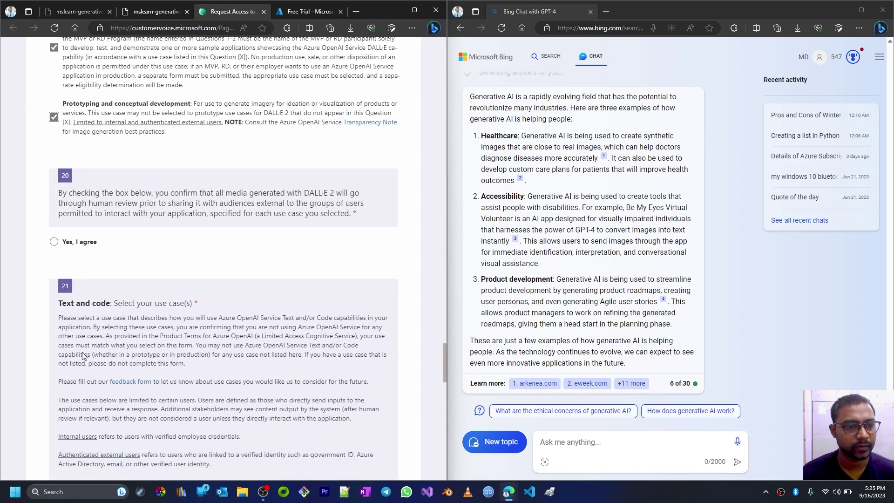
- Agree to human review of DALL-E 2 media and tick the chat and code-generation use cases
click(54, 242)
scroll(105, 342, down, 5)
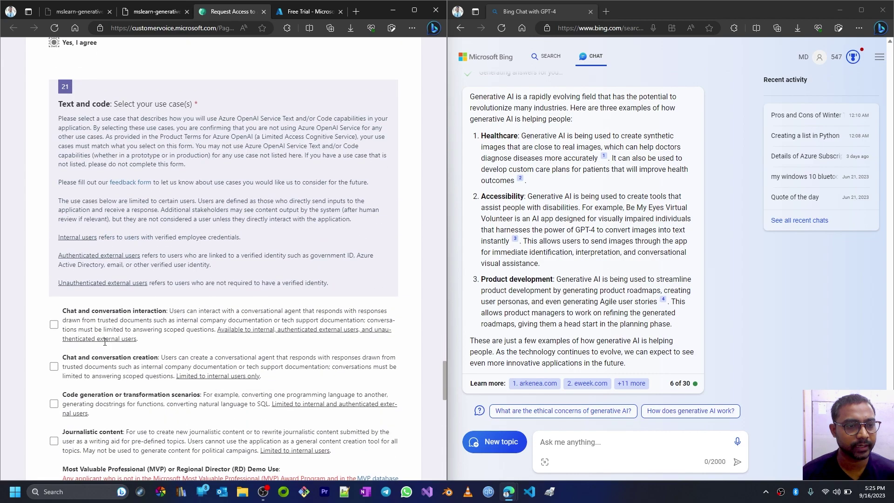
click(56, 325)
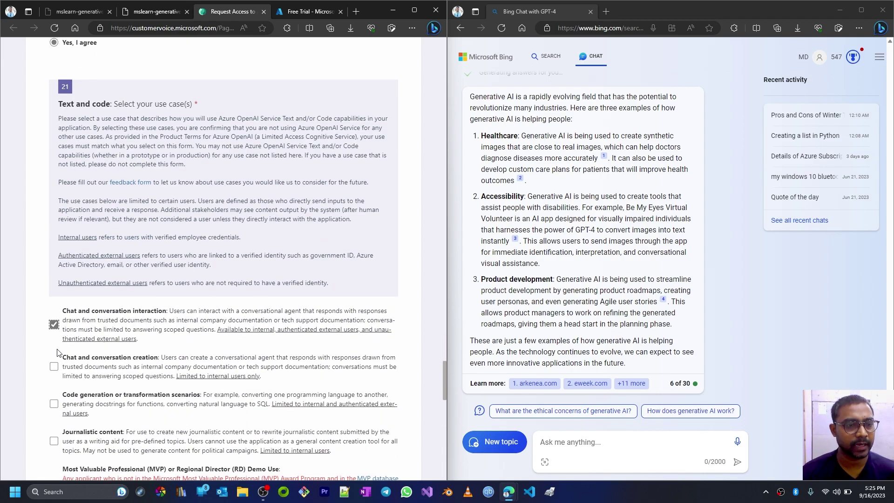
click(54, 366)
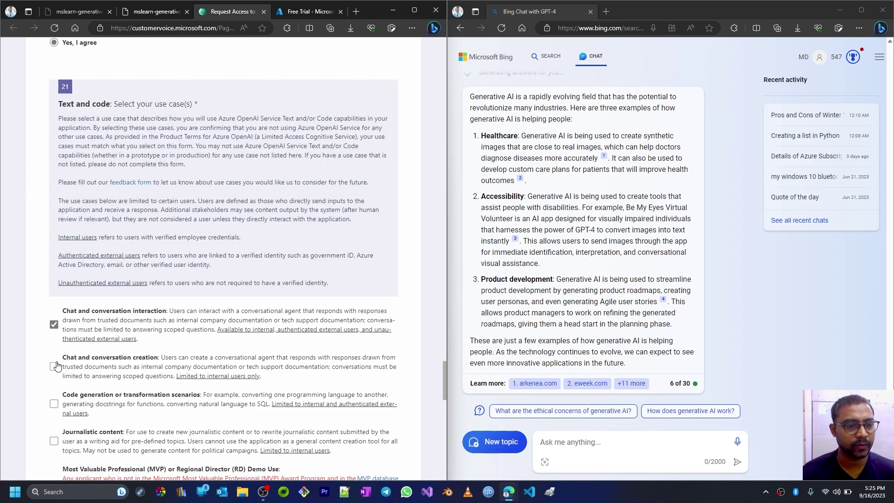
click(54, 404)
- Tick the remaining text-and-code use cases: journalistic, MVP demo, Q&A, reasoning, search, summarization, writing
scroll(56, 400, down, 3)
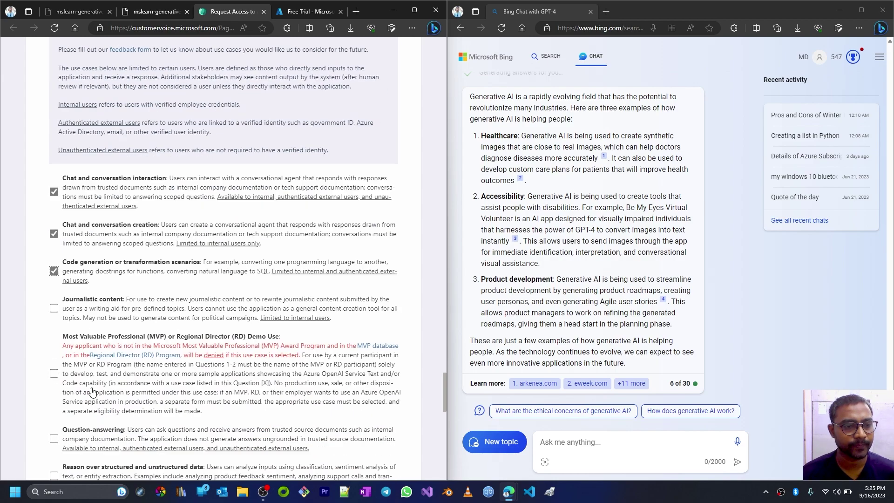
click(56, 309)
click(55, 374)
scroll(76, 386, down, 3)
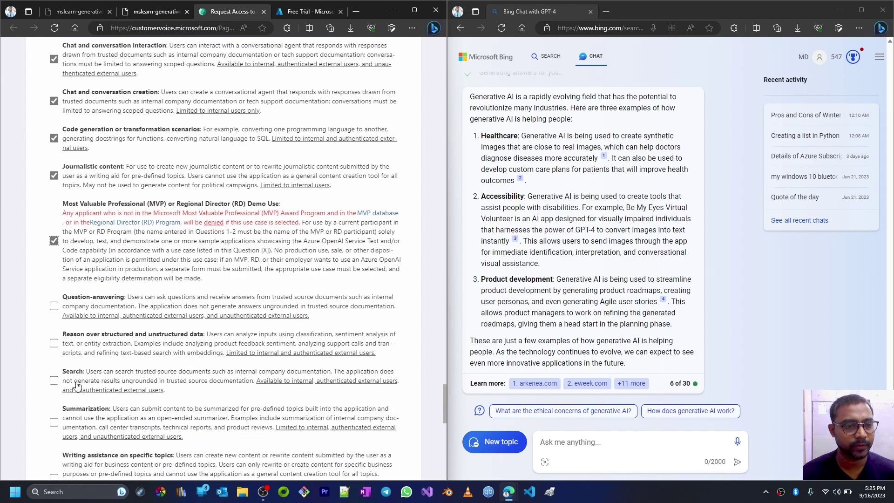
click(54, 306)
click(54, 343)
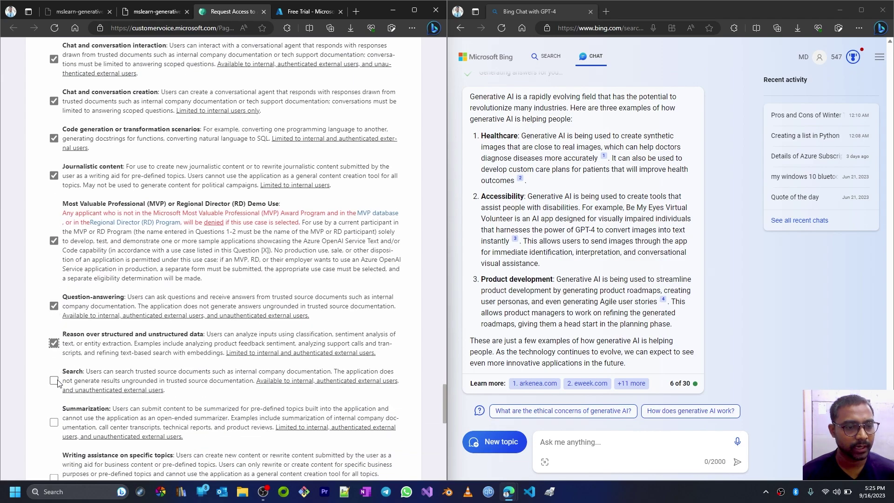
click(54, 381)
click(54, 422)
scroll(92, 413, down, 4)
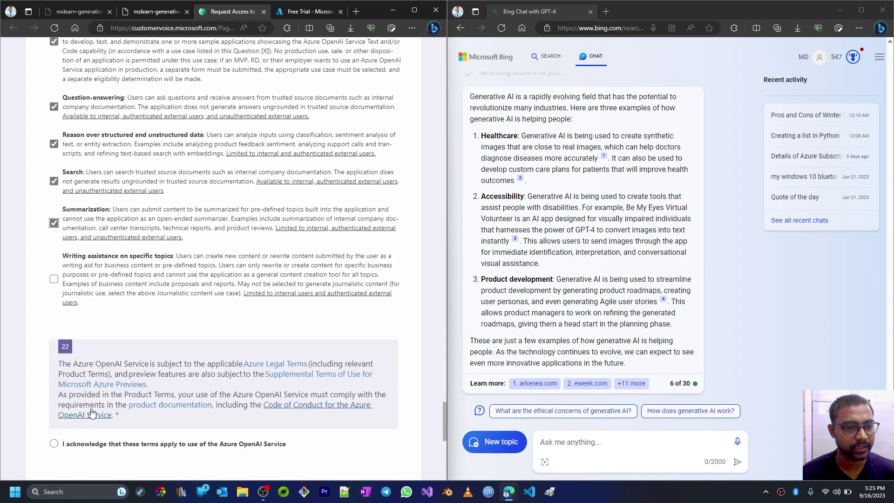
click(54, 278)
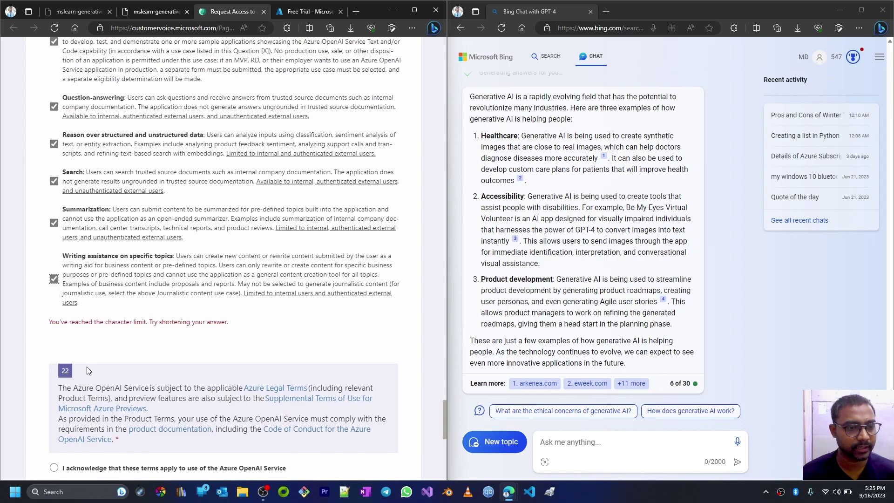
- Acknowledge the terms in question 22, attest in question 23, and submit the form
scroll(89, 370, down, 4)
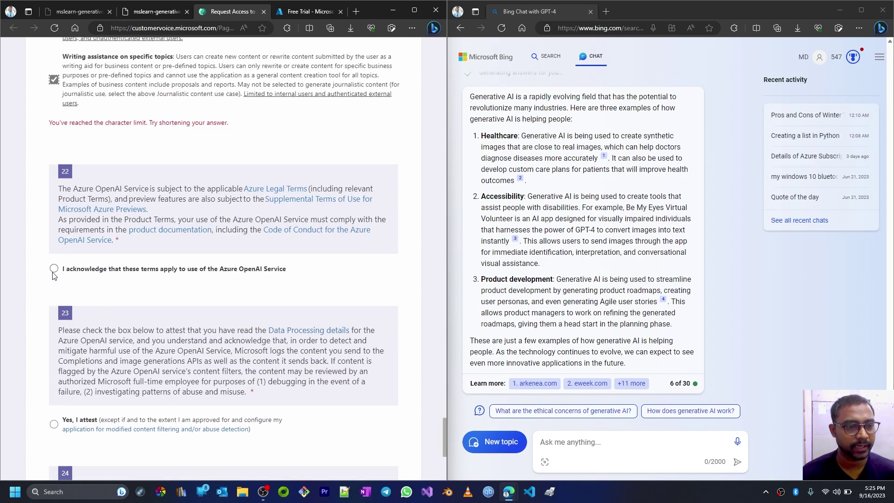
click(54, 269)
scroll(100, 304, down, 3)
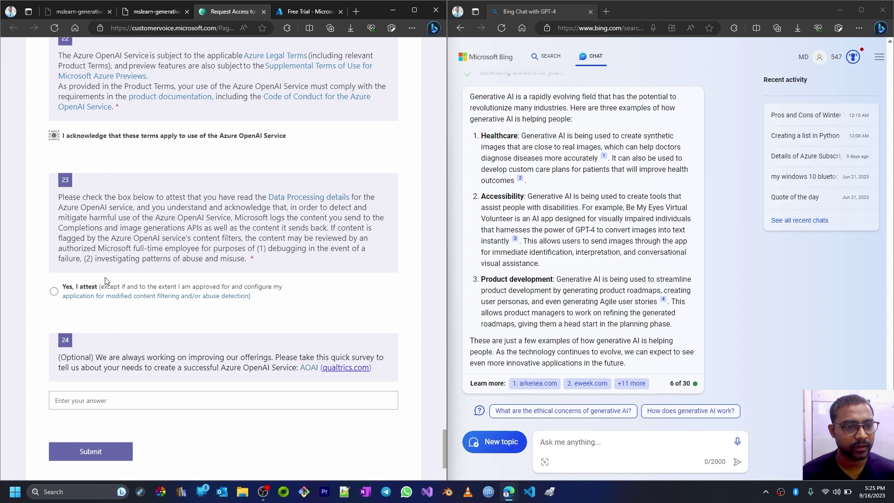
click(54, 291)
scroll(114, 323, down, 3)
click(114, 323)
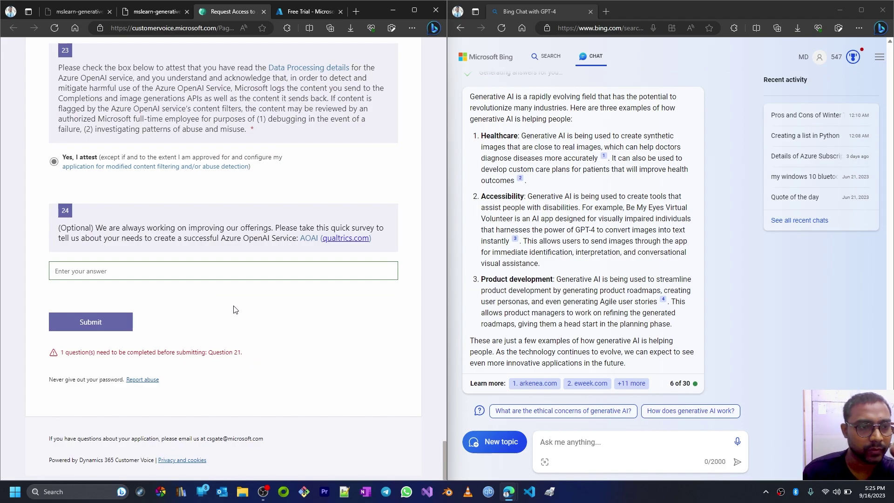
- Review question 21's use cases and resubmit the request without the MVP demo use case
scroll(234, 298, up, 7)
scroll(217, 290, up, 5)
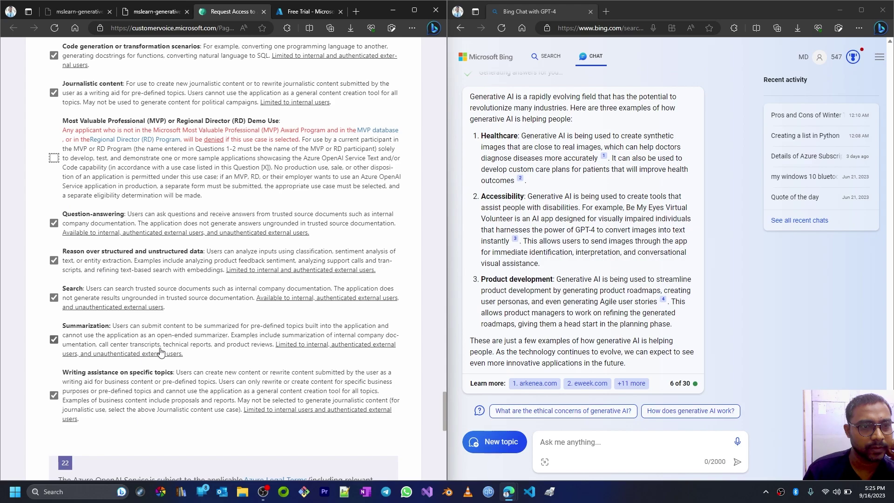
scroll(130, 239, up, 3)
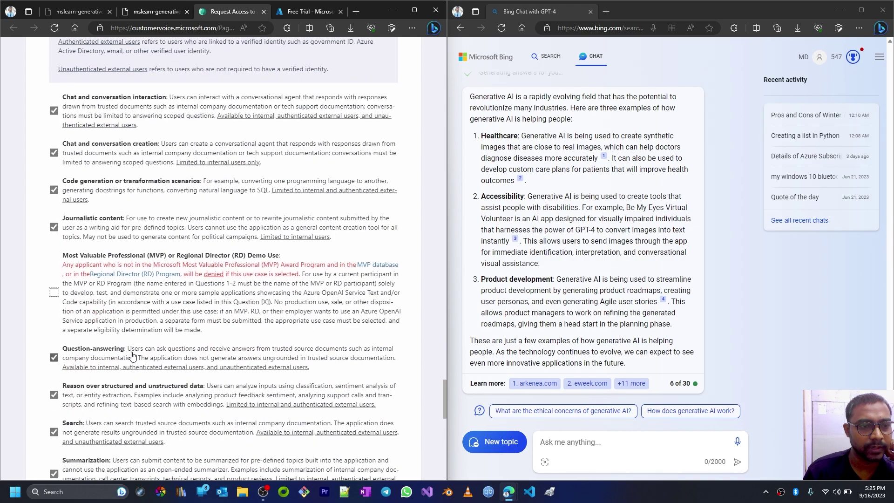
scroll(133, 356, down, 14)
click(106, 323)
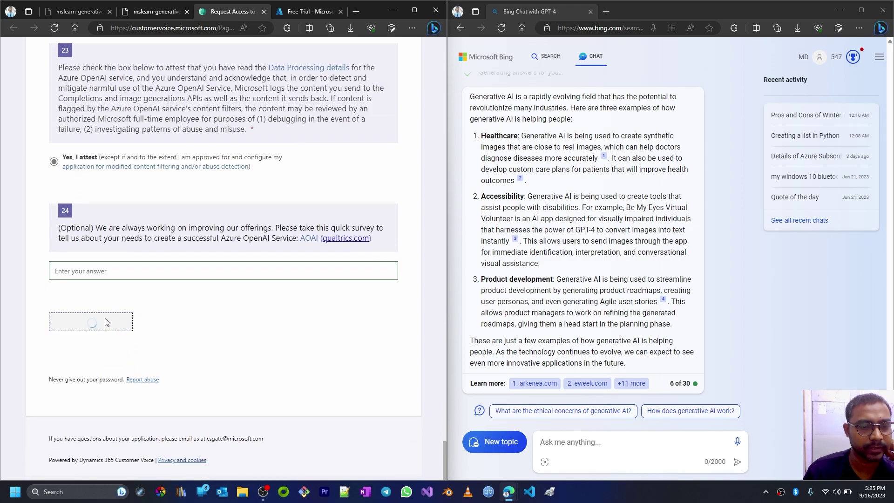